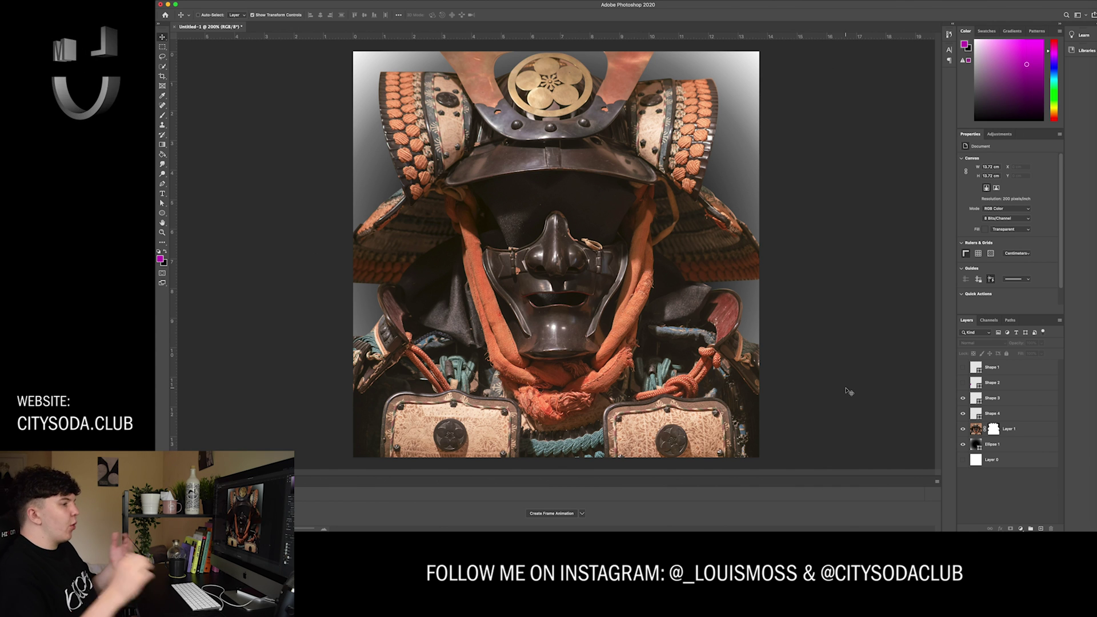
Step: Merge the layers and convert the samurai image to Grayscale mode
{"action": "left_click", "coordinate": [255, 1]}
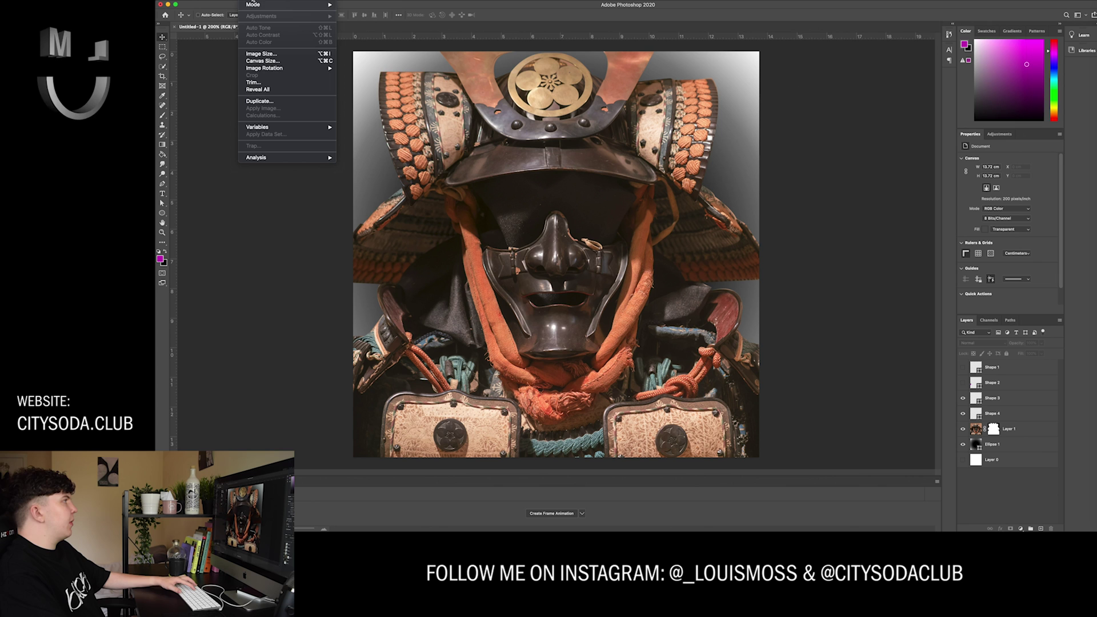
{"action": "mouse_move", "coordinate": [260, 7]}
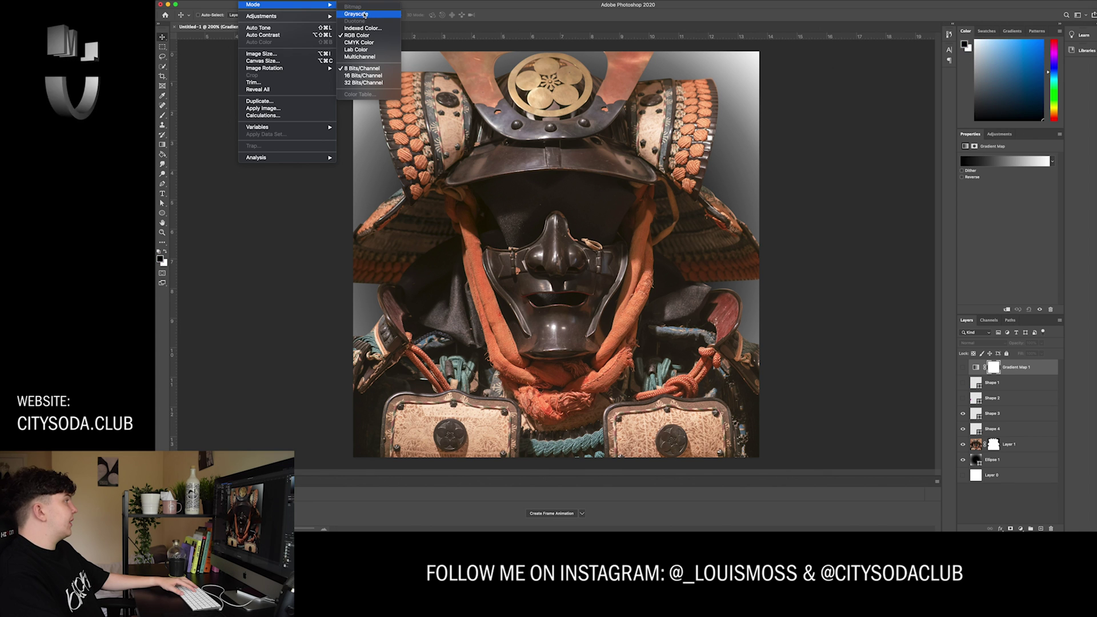
{"action": "left_click", "coordinate": [357, 14]}
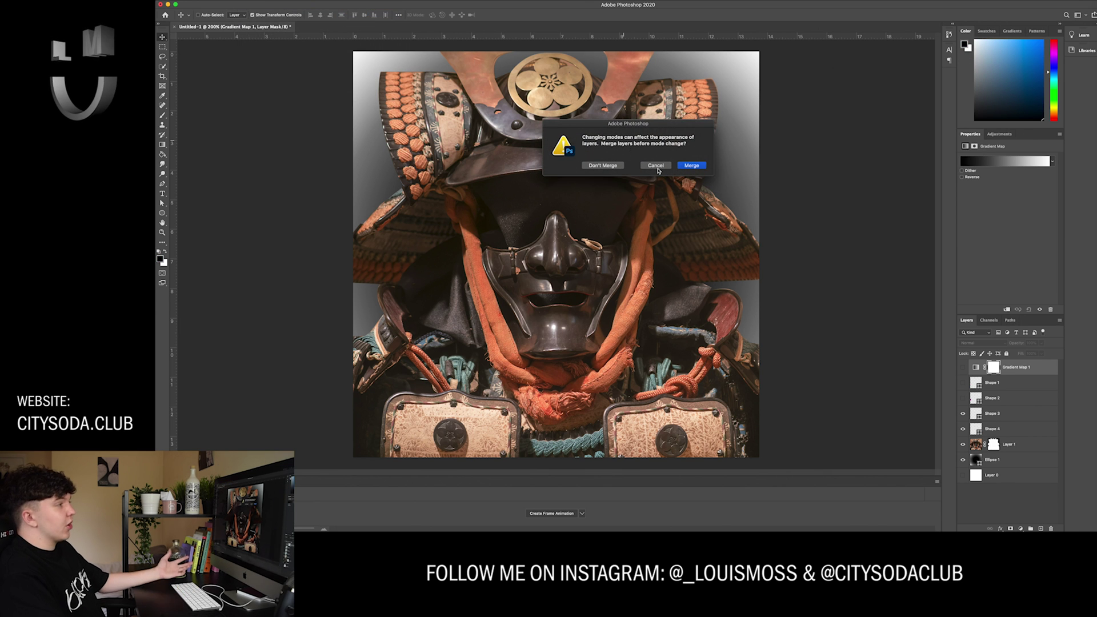
{"action": "left_click", "coordinate": [692, 165]}
Step: Start converting the grayscale image to Bitmap mode
{"action": "left_click", "coordinate": [709, 188]}
{"action": "left_click", "coordinate": [252, 1]}
{"action": "mouse_move", "coordinate": [263, 5]}
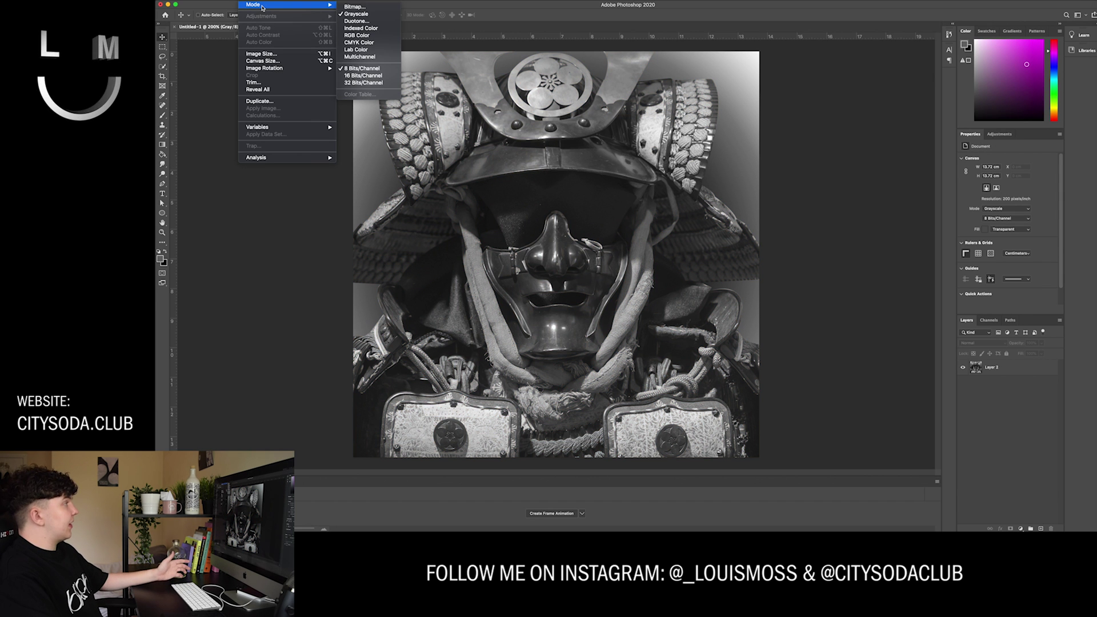
{"action": "left_click", "coordinate": [355, 6]}
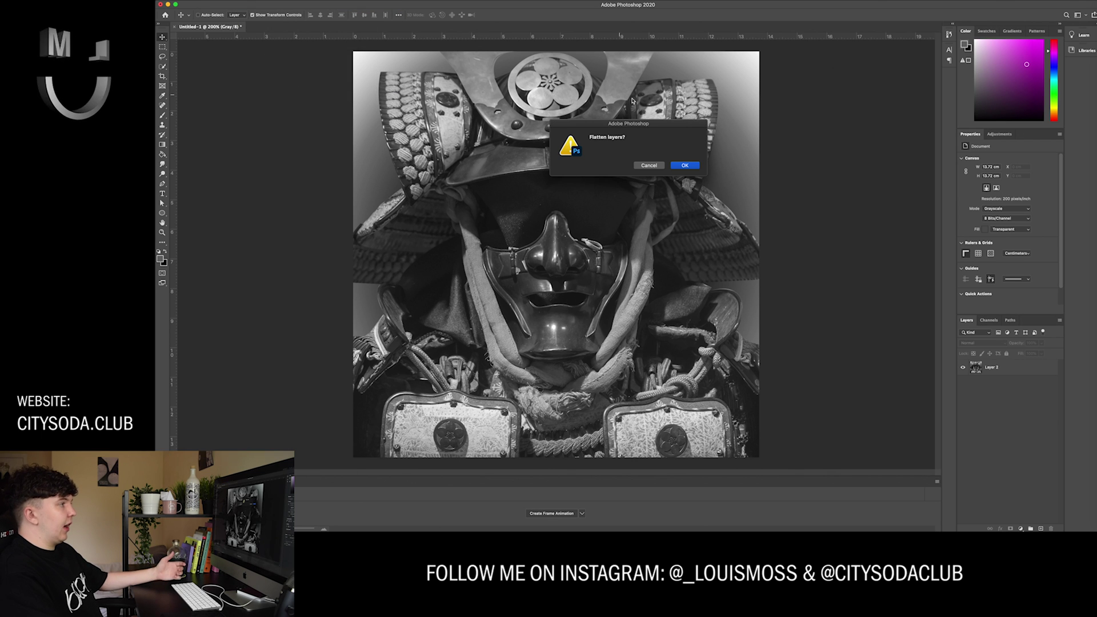
Step: Flatten the image and convert it to a 100 pixels/inch bitmap using Halftone Screen
{"action": "left_click", "coordinate": [686, 166]}
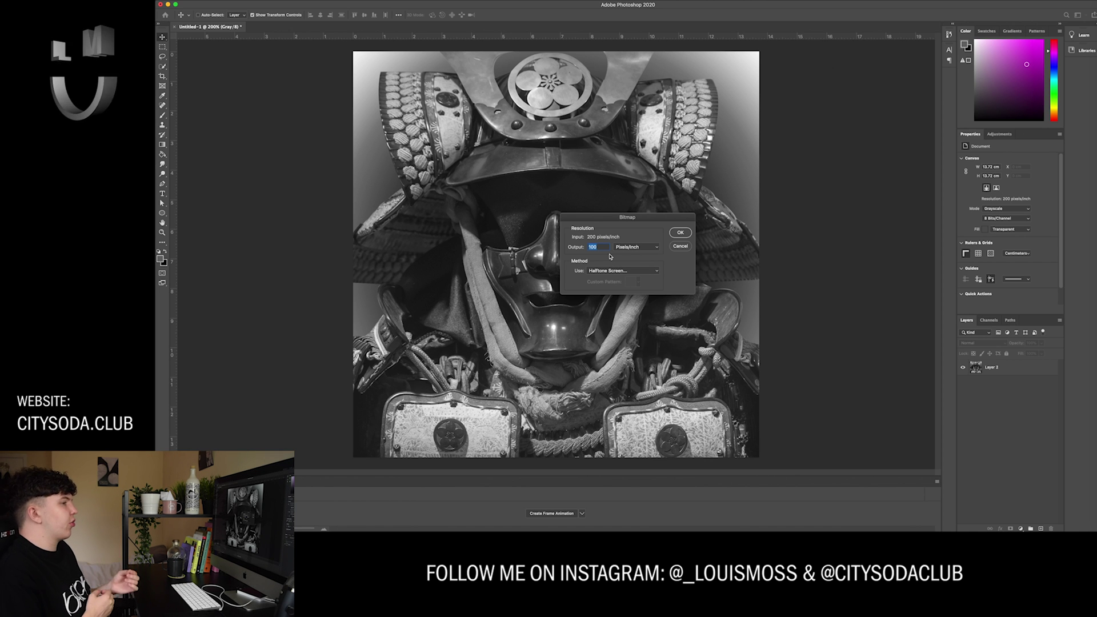
{"action": "left_click", "coordinate": [620, 271]}
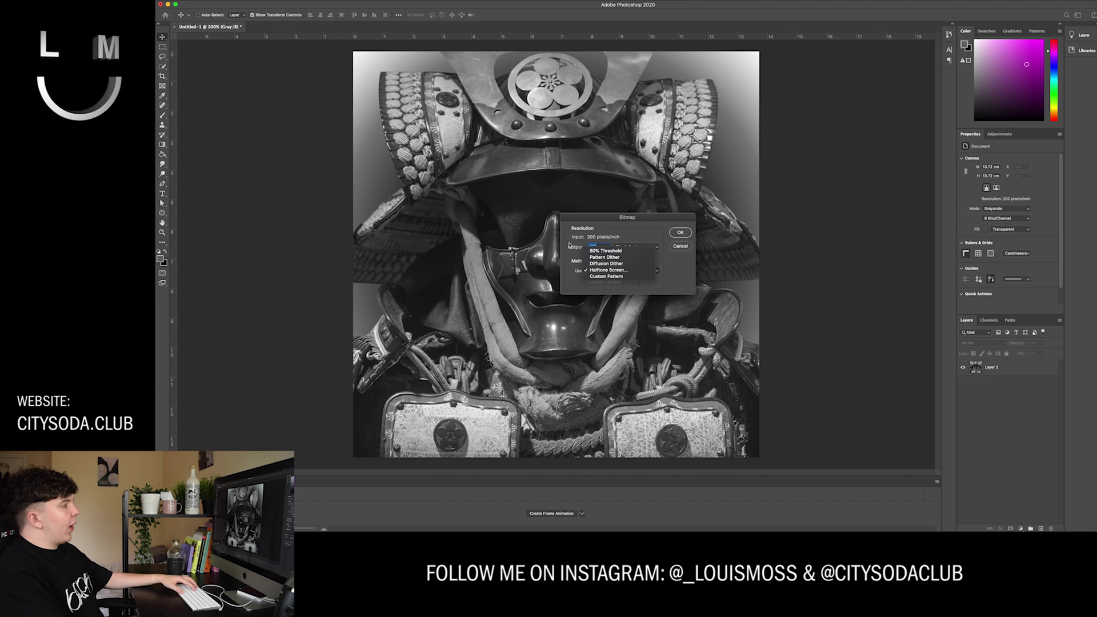
{"action": "left_click", "coordinate": [624, 271]}
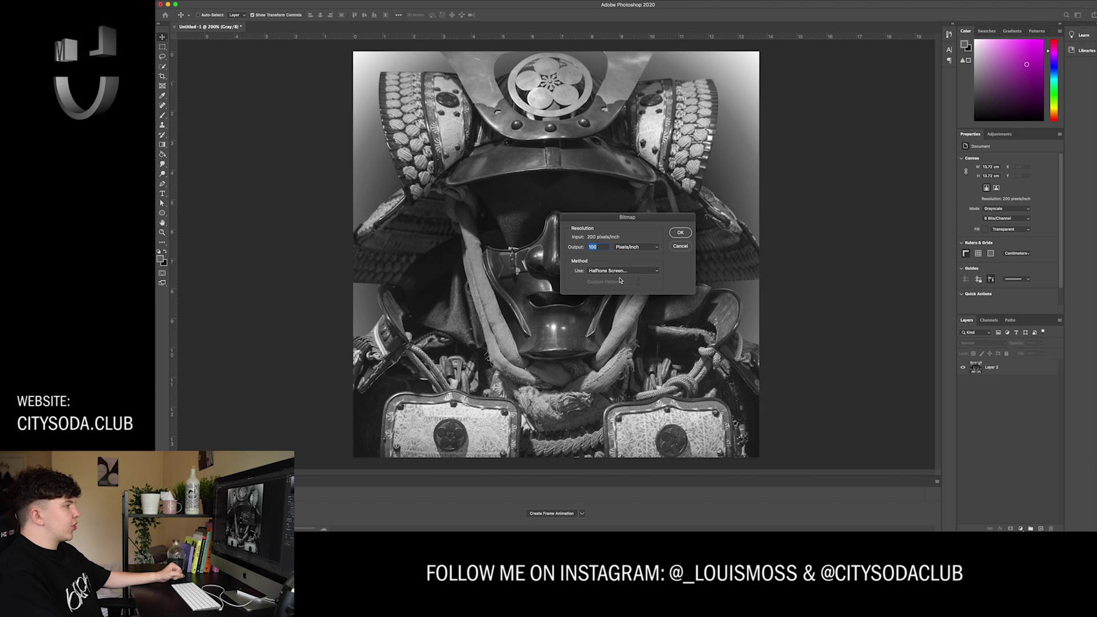
{"action": "left_click", "coordinate": [680, 233]}
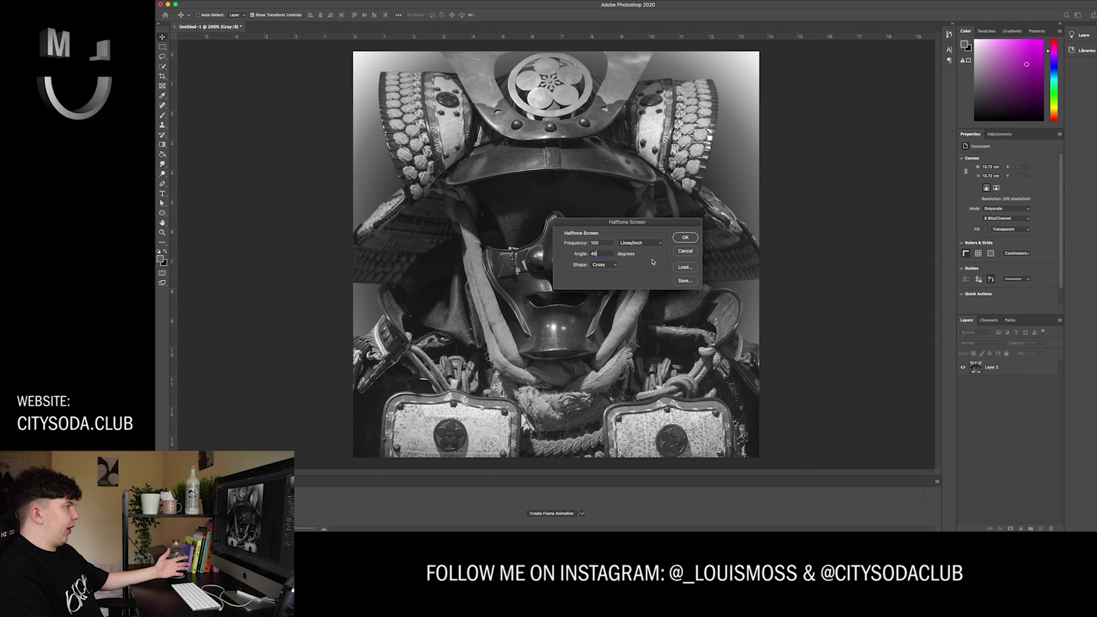
Step: Set the halftone screen to 100 lines/inch, 45° angle and Cross shape
{"action": "left_click", "coordinate": [602, 265]}
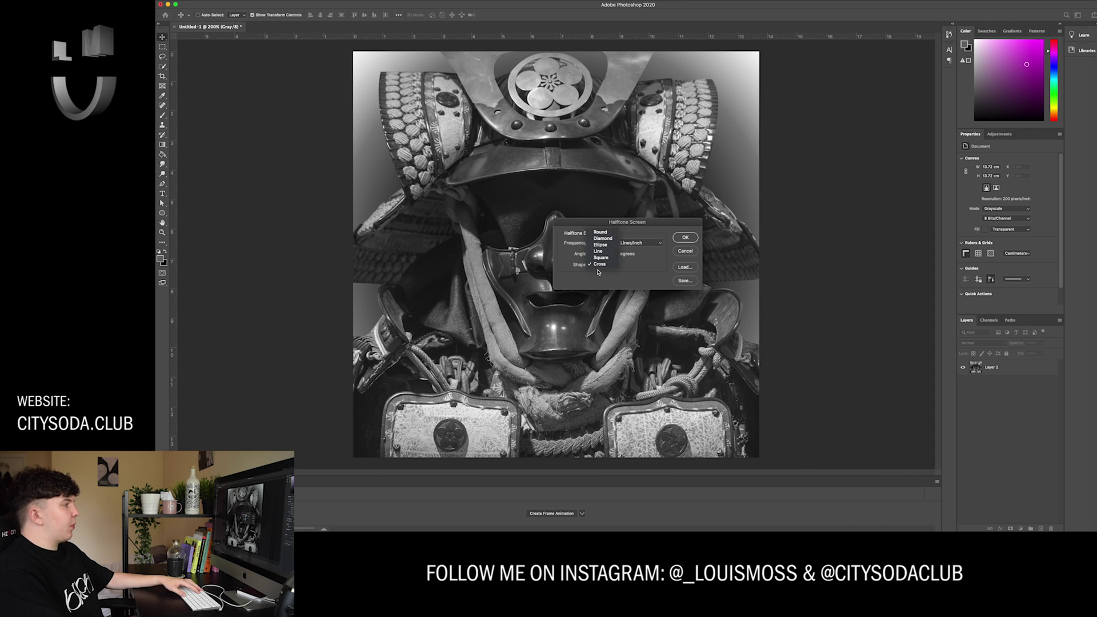
{"action": "left_click", "coordinate": [601, 264]}
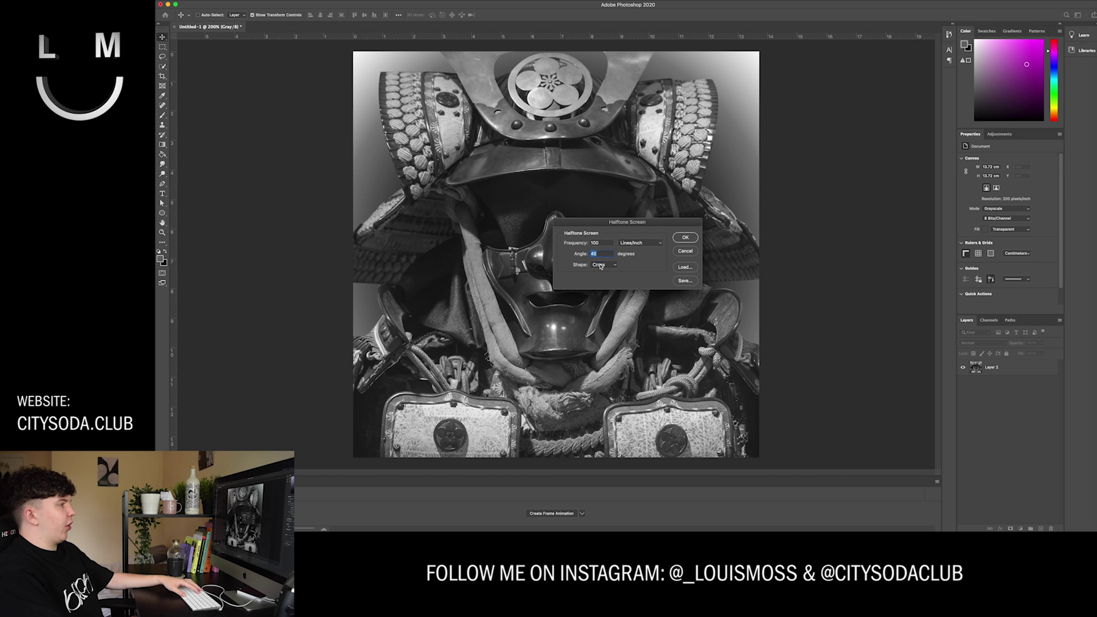
{"action": "left_click", "coordinate": [685, 239]}
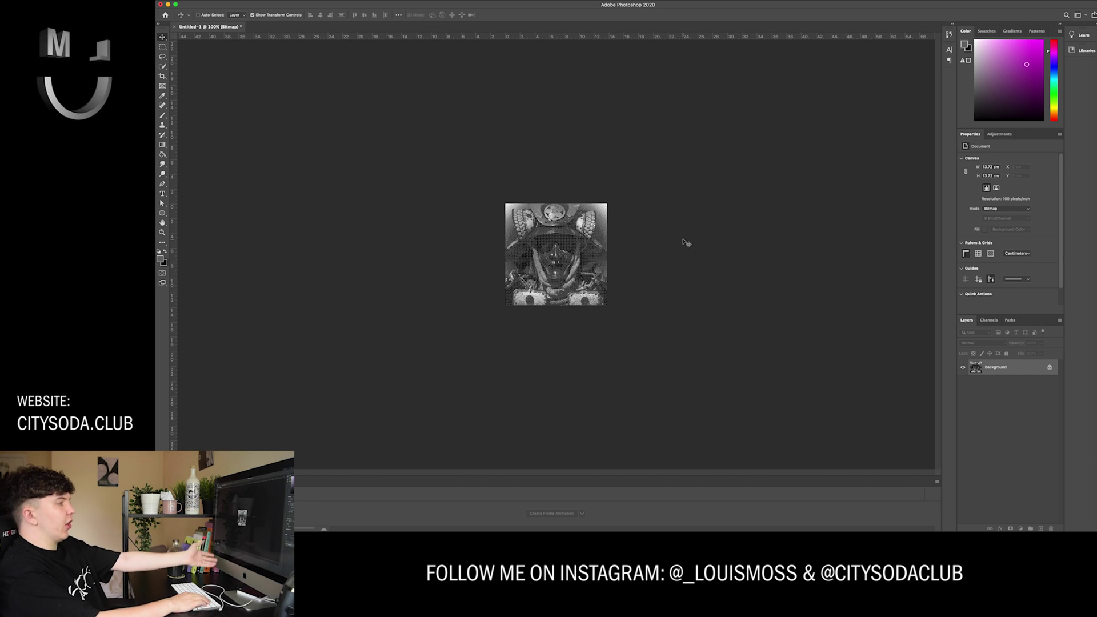
{"action": "key", "text": "super+equal"}
{"action": "key", "text": "super+equal"}
{"action": "key", "text": "super+equal"}
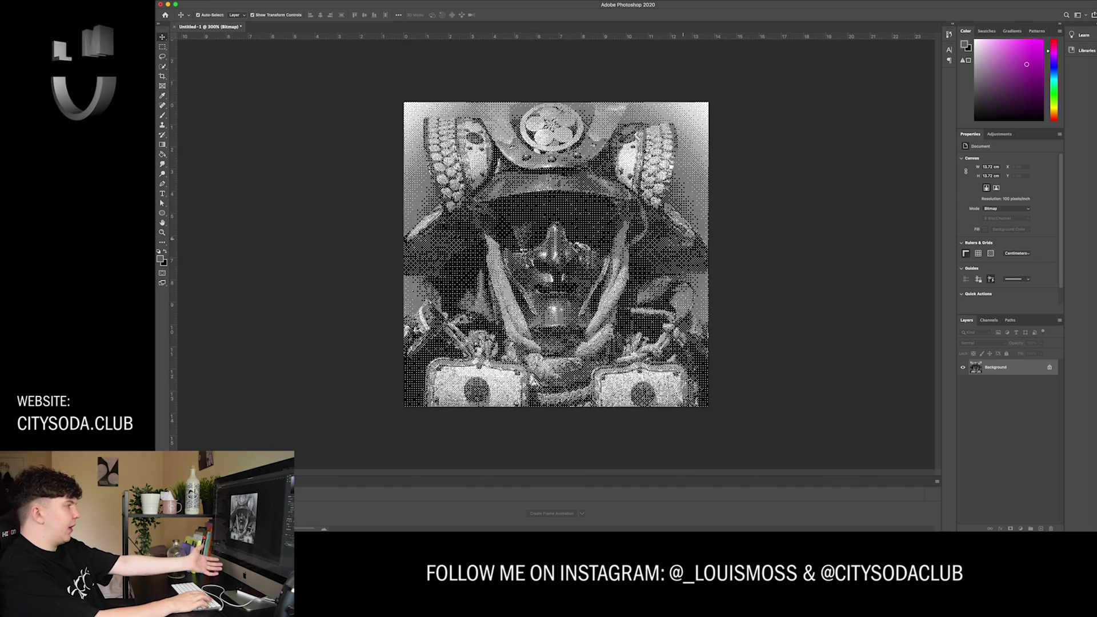
{"action": "key", "text": "super+equal"}
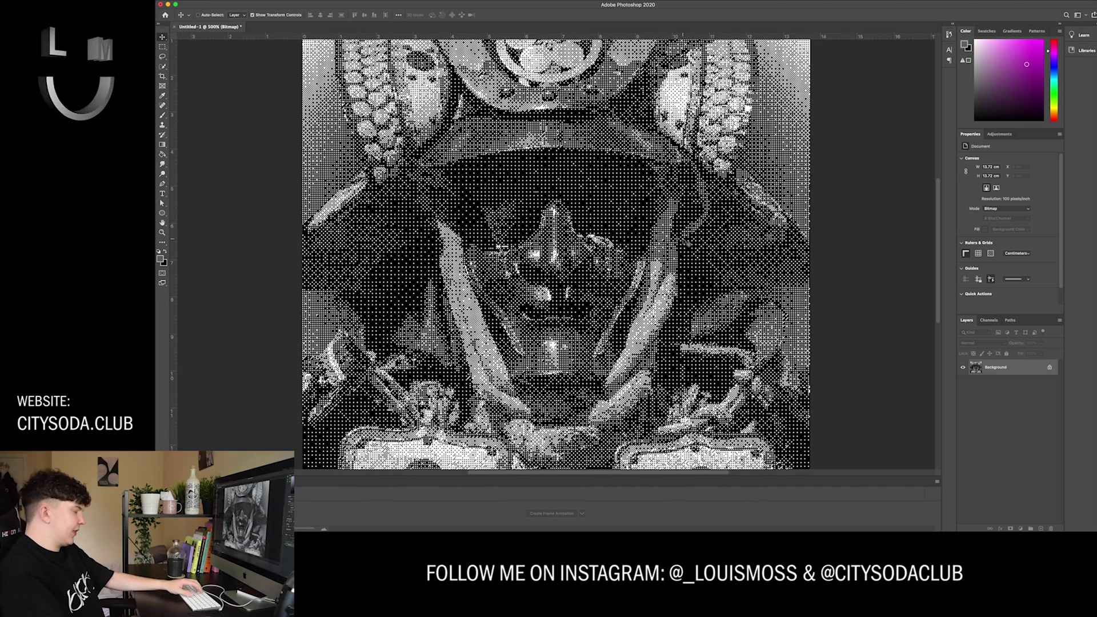
{"action": "key", "text": "super+equal"}
{"action": "key", "text": "super+equal"}
{"action": "key", "text": "super+equal"}
{"action": "key", "text": "super+equal"}
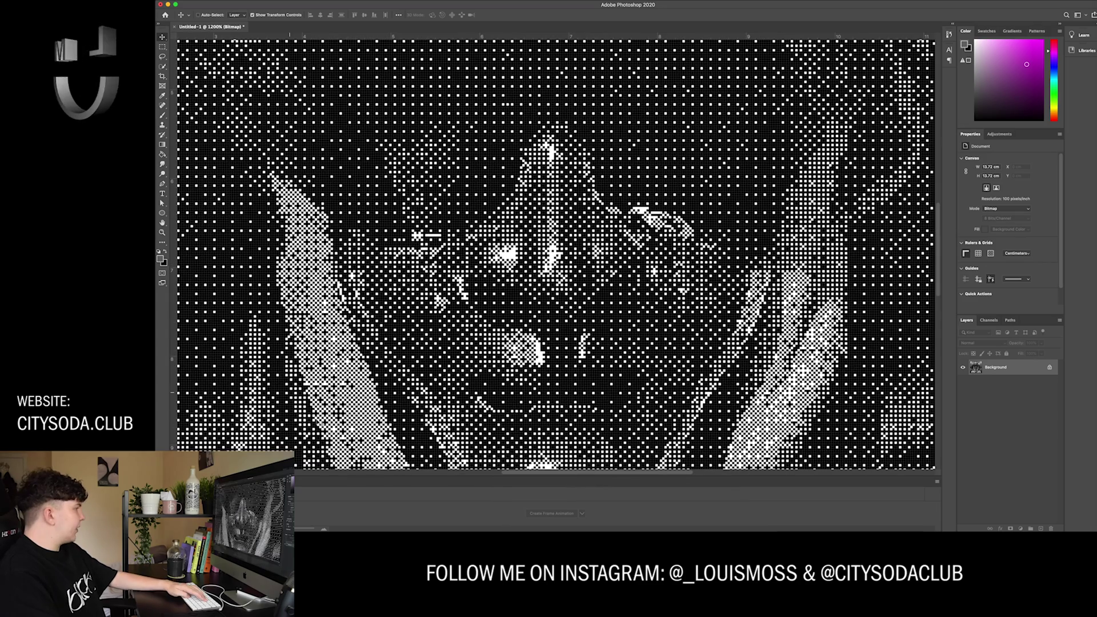
{"action": "scroll", "coordinate": [654, 323], "scroll_direction": "up", "scroll_amount": 10}
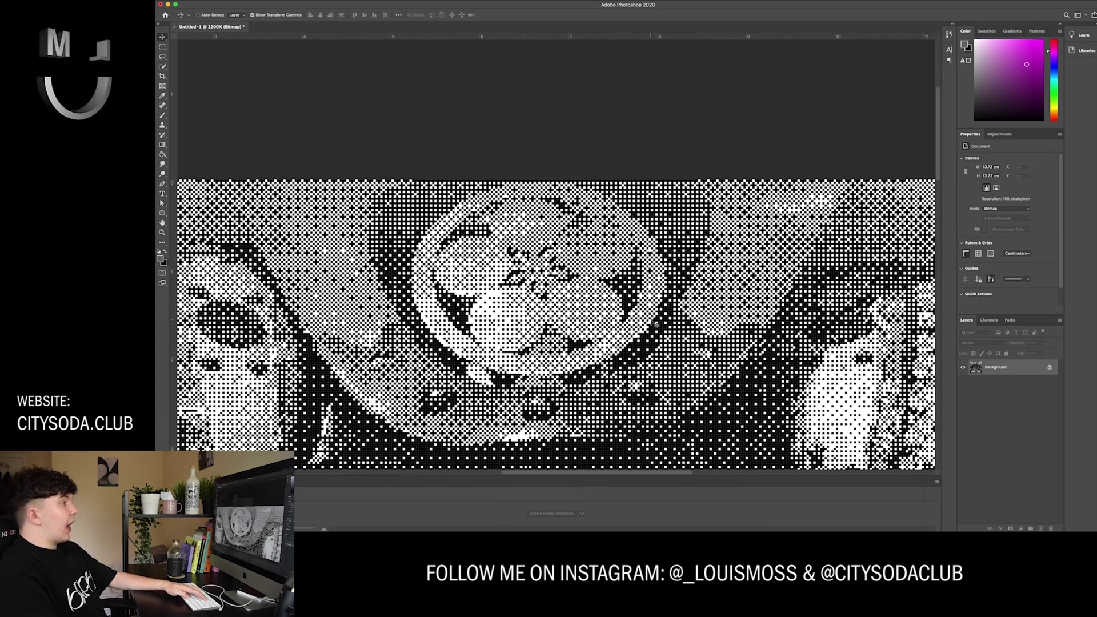
{"action": "scroll", "coordinate": [655, 323], "scroll_direction": "down", "scroll_amount": 3}
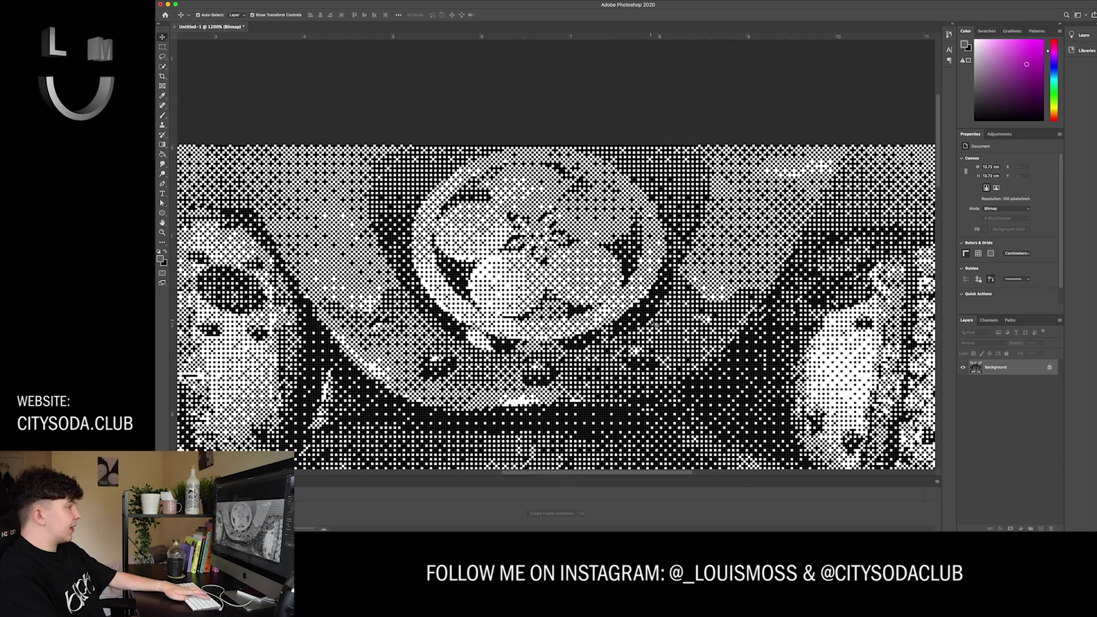
{"action": "key", "text": "super+minus"}
{"action": "key", "text": "super+minus"}
{"action": "key", "text": "super+minus"}
{"action": "key", "text": "super+minus"}
{"action": "key", "text": "super+minus"}
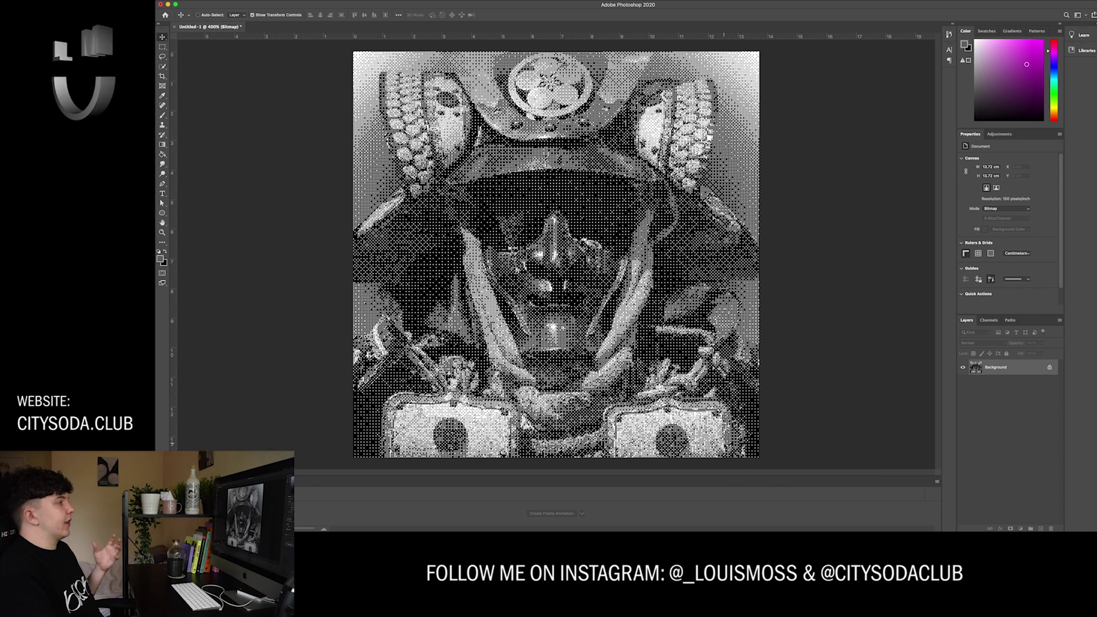
{"action": "key", "text": "super+minus"}
{"action": "key", "text": "super+plus"}
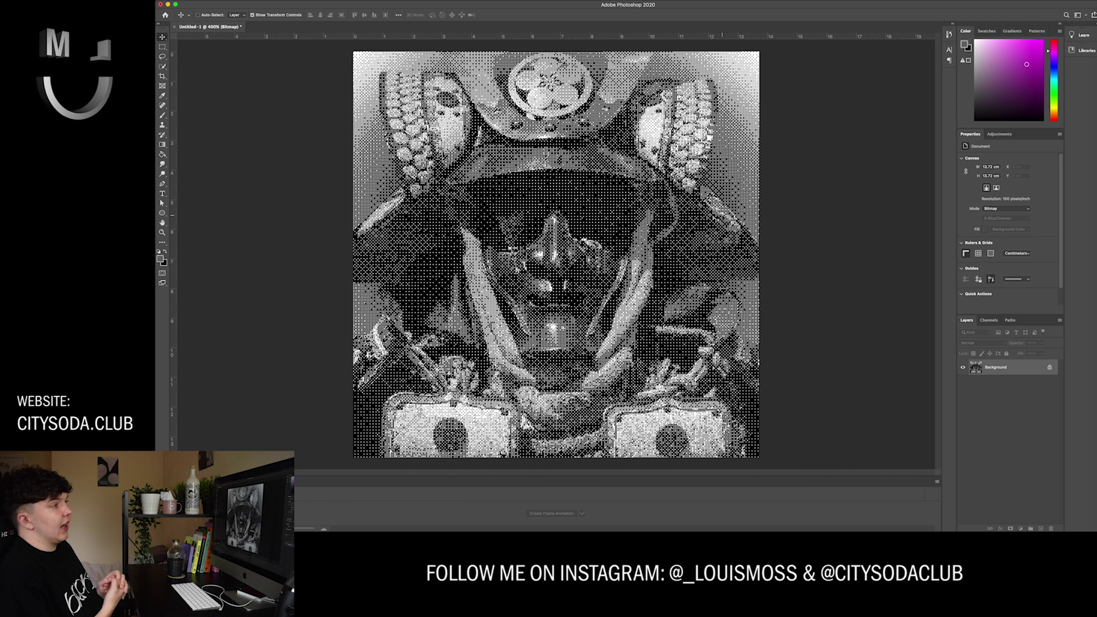
{"action": "key", "text": "super+minus"}
Step: Convert the halftone image from Bitmap back to Grayscale mode
{"action": "left_click", "coordinate": [260, 1]}
{"action": "mouse_move", "coordinate": [311, 5]}
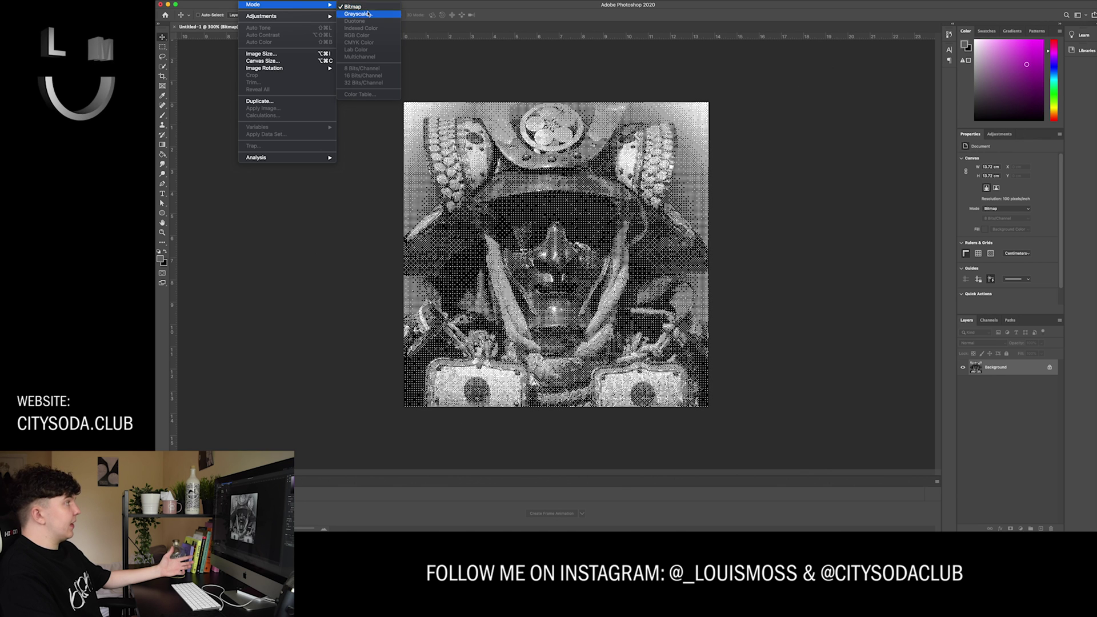
{"action": "key", "text": "Escape"}
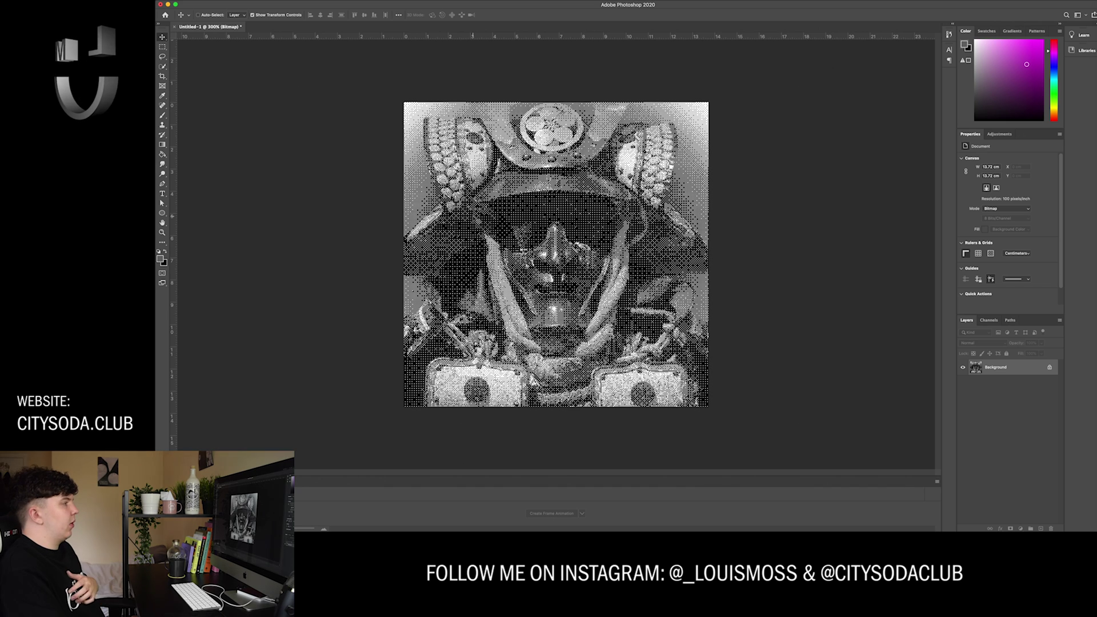
{"action": "left_click", "coordinate": [252, 1]}
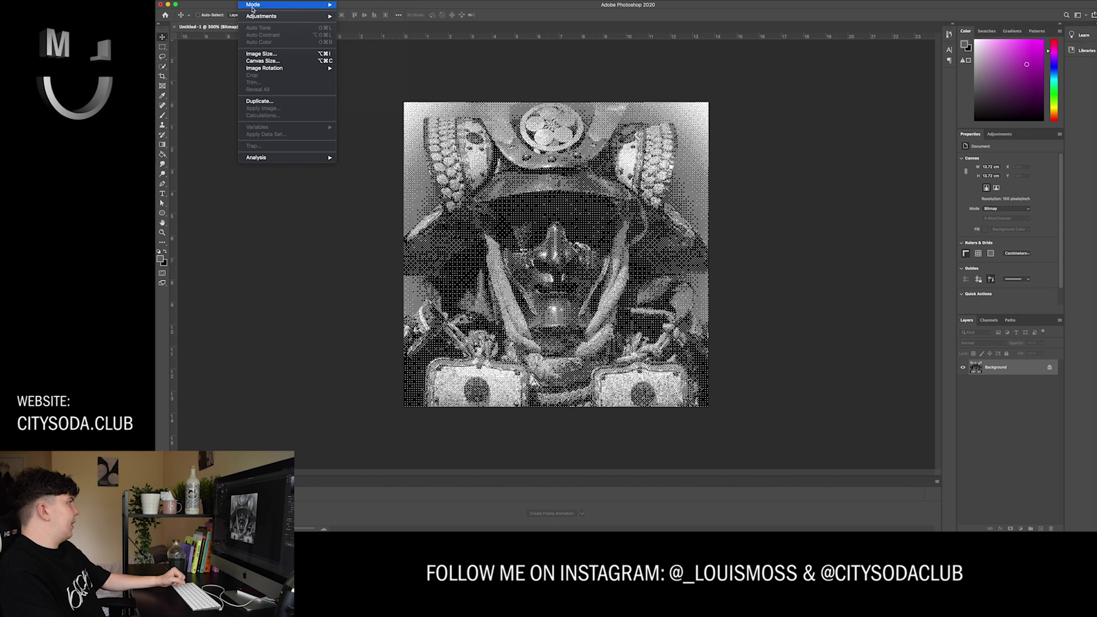
{"action": "left_click", "coordinate": [362, 15]}
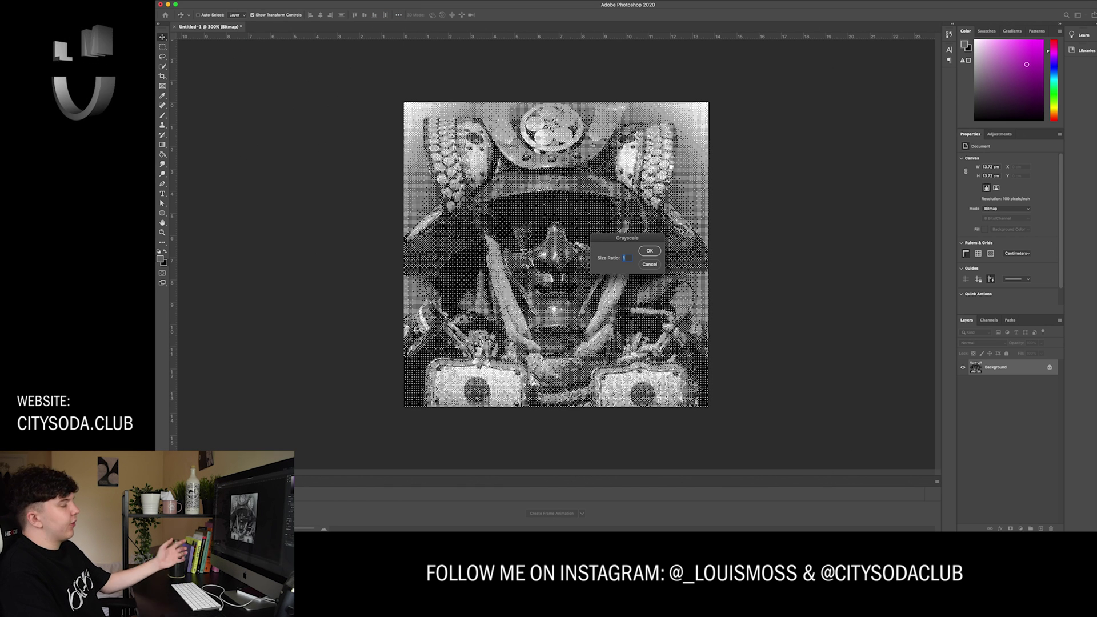
{"action": "left_click", "coordinate": [650, 250]}
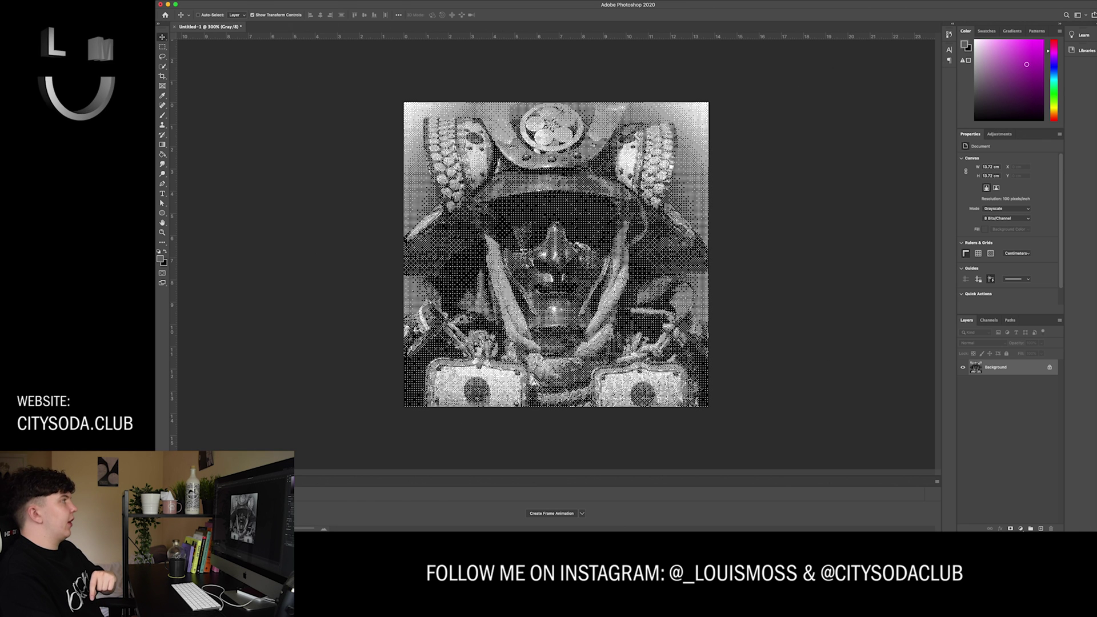
Step: Switch the grayscale image to RGB Color mode
{"action": "left_click", "coordinate": [251, 1]}
{"action": "mouse_move", "coordinate": [286, 4]}
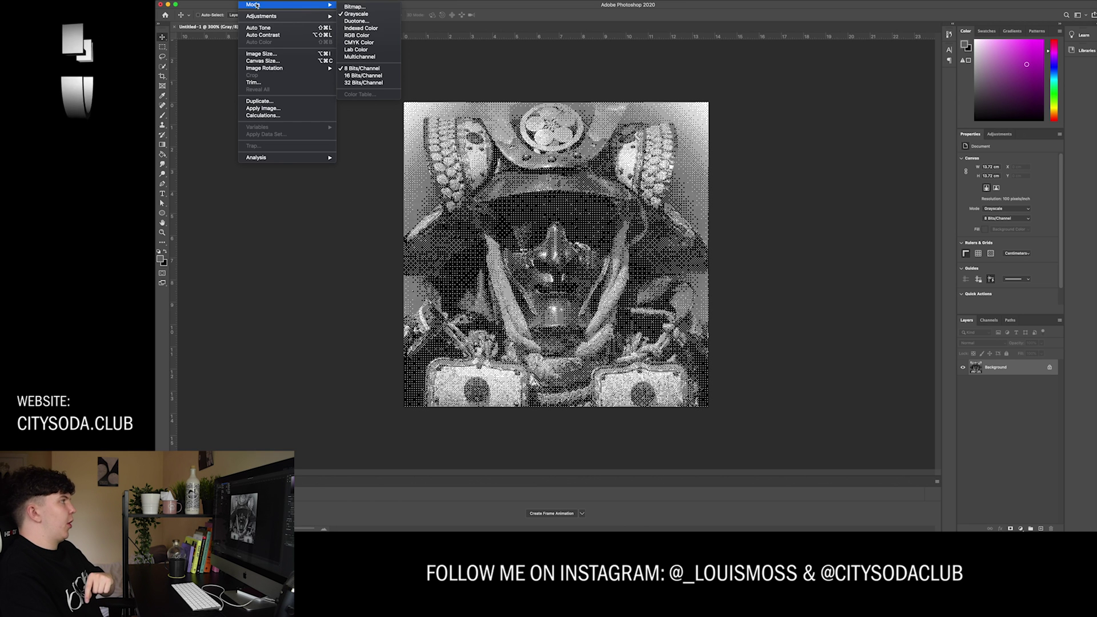
{"action": "left_click", "coordinate": [364, 36]}
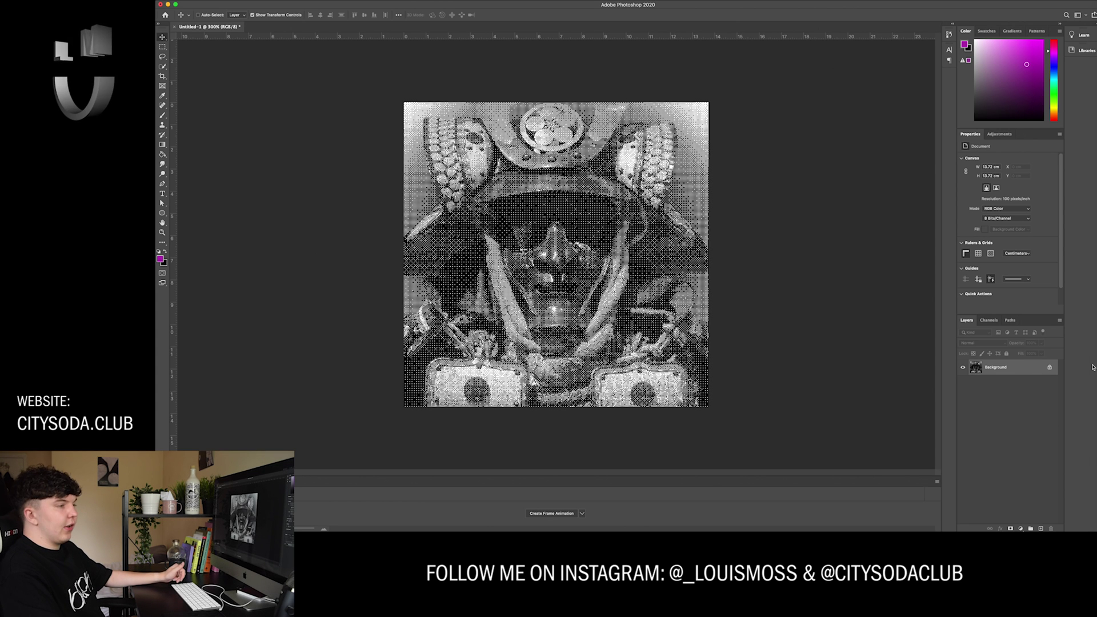
Step: Unlock the Background into an editable Layer 0, undoing an accidental move
{"action": "left_click", "coordinate": [1050, 369]}
{"action": "left_click_drag", "start_coordinate": [522, 250], "coordinate": [523, 283]}
{"action": "key", "text": "super+z"}
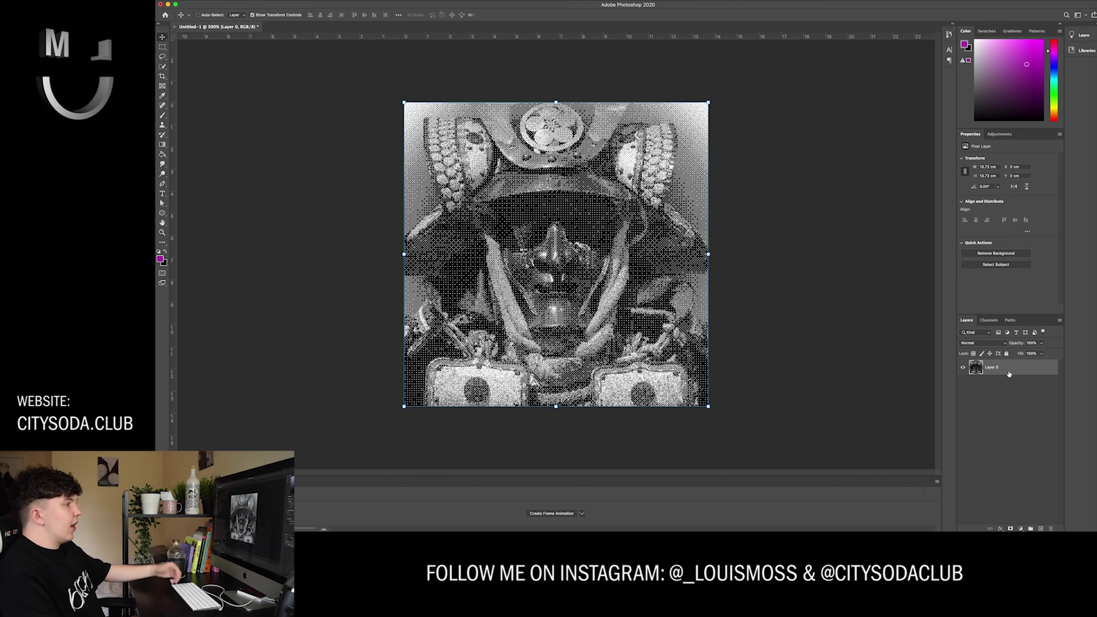
Step: Try a reversed Gradient Map with a dark pink stop colour
{"action": "left_click", "coordinate": [999, 134]}
{"action": "left_click", "coordinate": [1015, 175]}
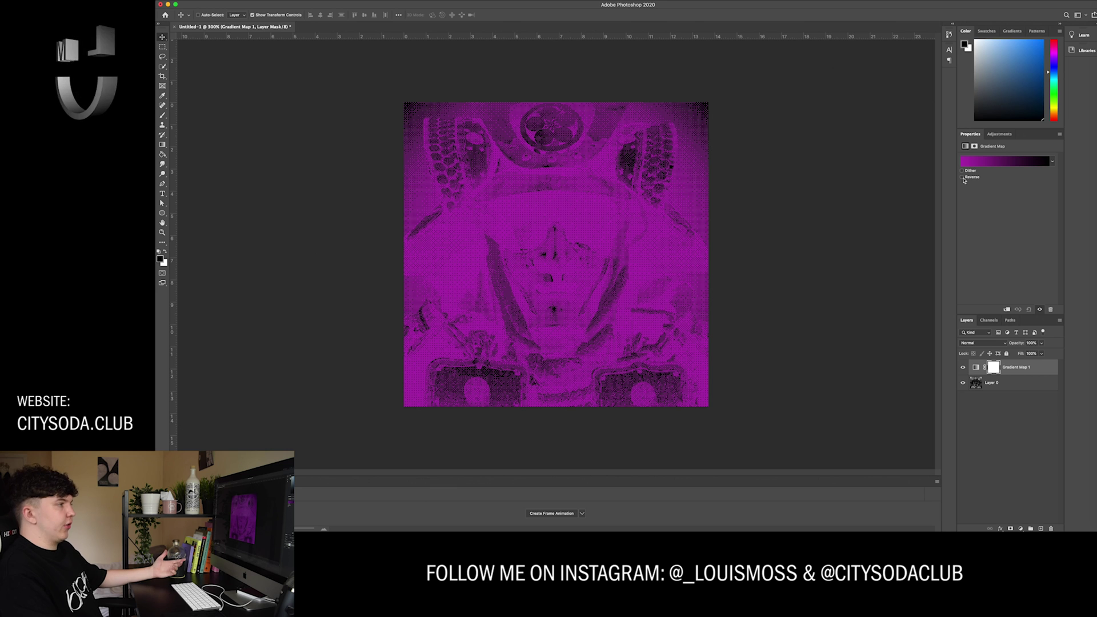
{"action": "left_click", "coordinate": [963, 177]}
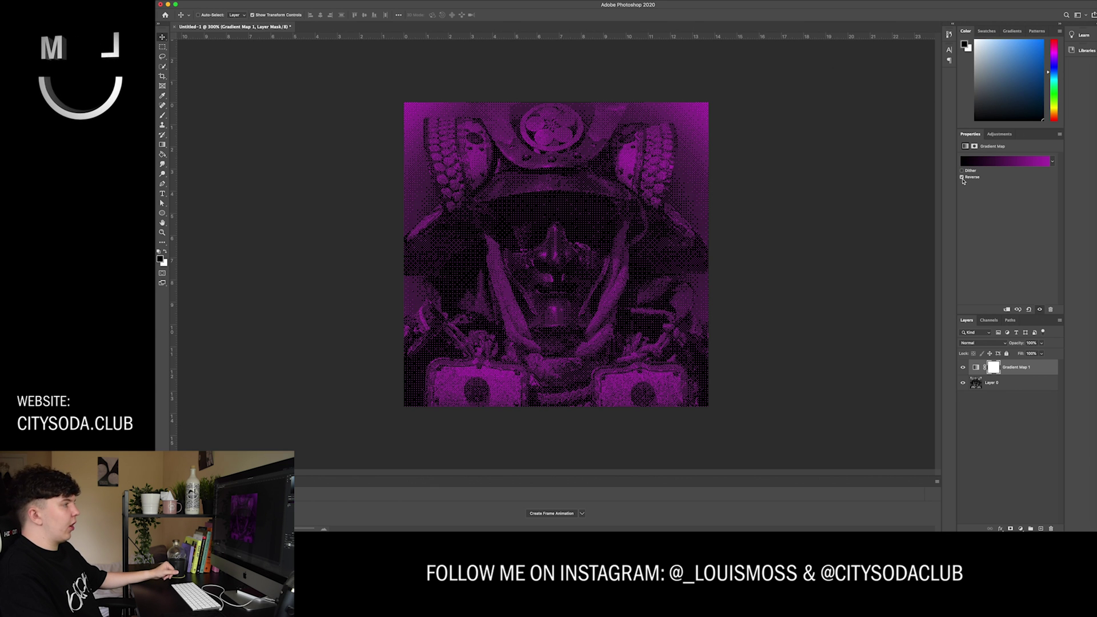
{"action": "left_click", "coordinate": [1005, 161]}
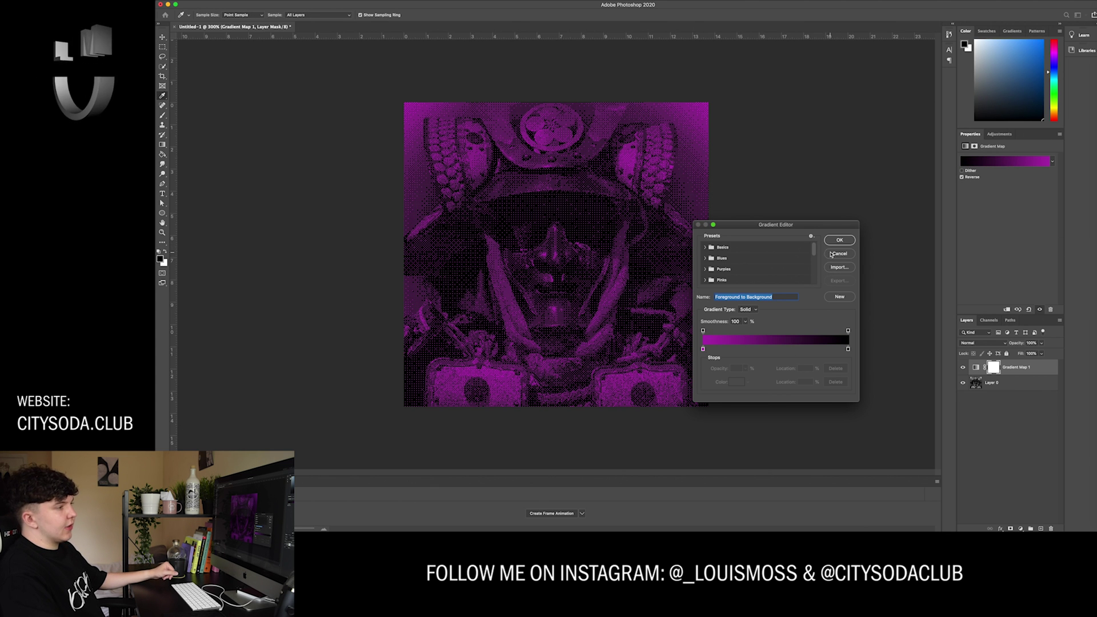
{"action": "double_click", "coordinate": [703, 348]}
{"action": "left_click", "coordinate": [469, 412]}
{"action": "left_click_drag", "start_coordinate": [469, 412], "coordinate": [466, 434]}
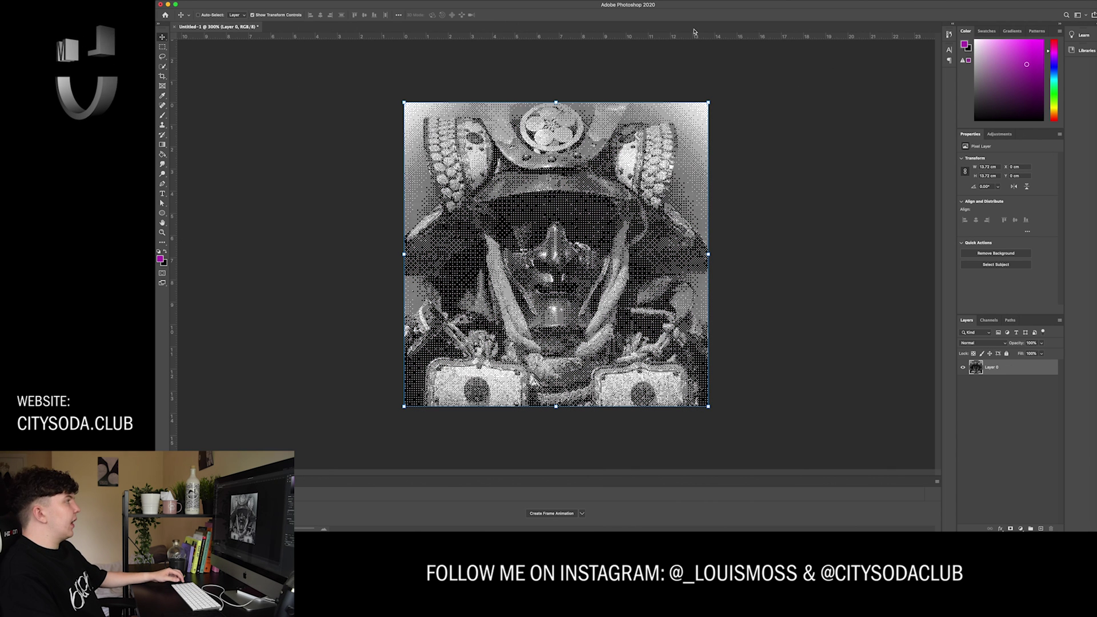
Step: Select the Highlights with Color Range and add them as Layer 0's mask
{"action": "left_click", "coordinate": [297, 0]}
{"action": "left_click", "coordinate": [330, 81]}
{"action": "left_click", "coordinate": [695, 134]}
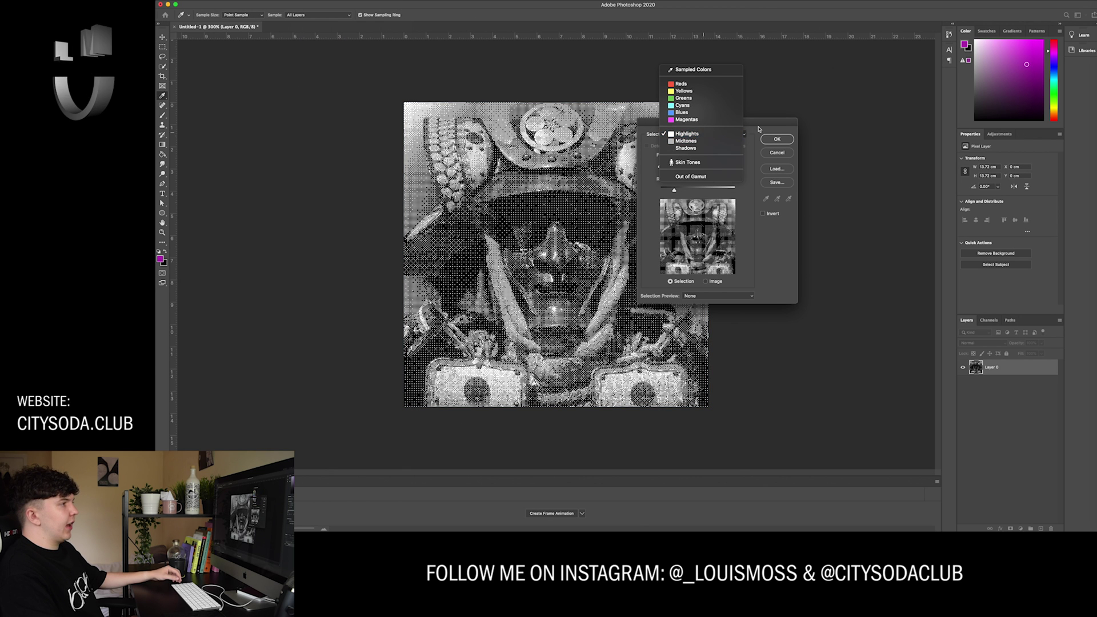
{"action": "left_click", "coordinate": [694, 134]}
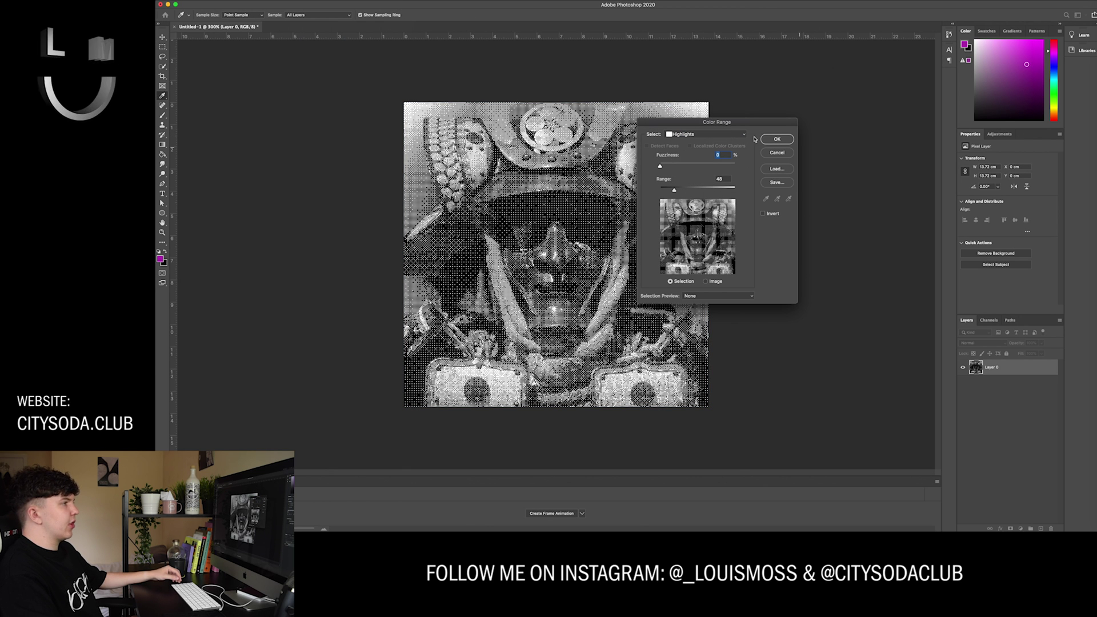
{"action": "left_click", "coordinate": [776, 140]}
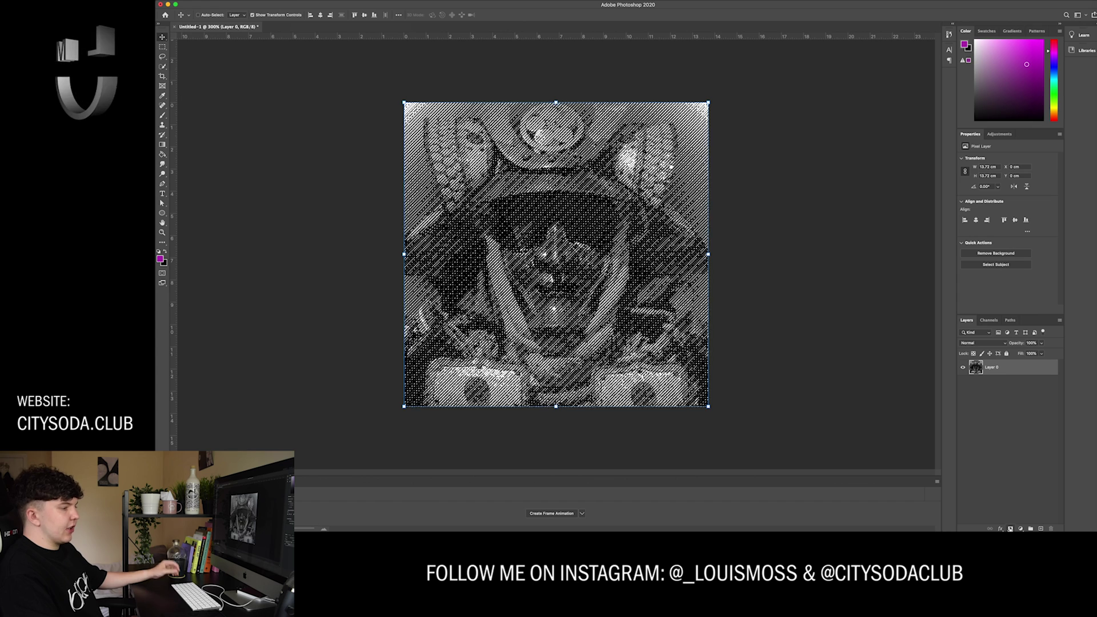
{"action": "left_click", "coordinate": [1010, 528]}
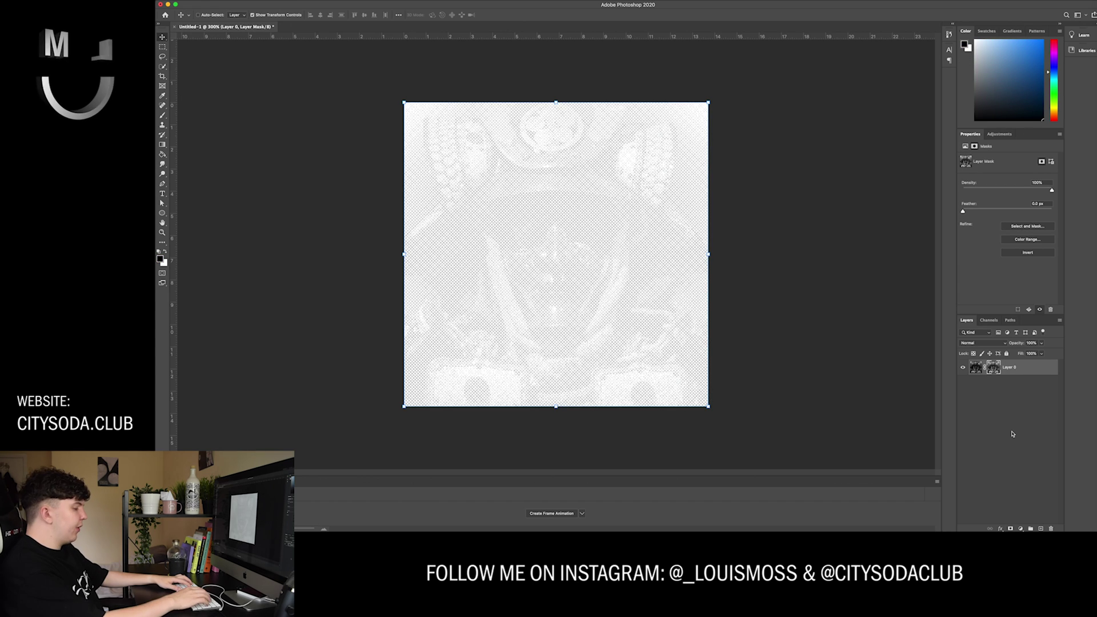
Step: Undo an extra mask and add a green Solid Color fill layer
{"action": "left_click", "coordinate": [1011, 528]}
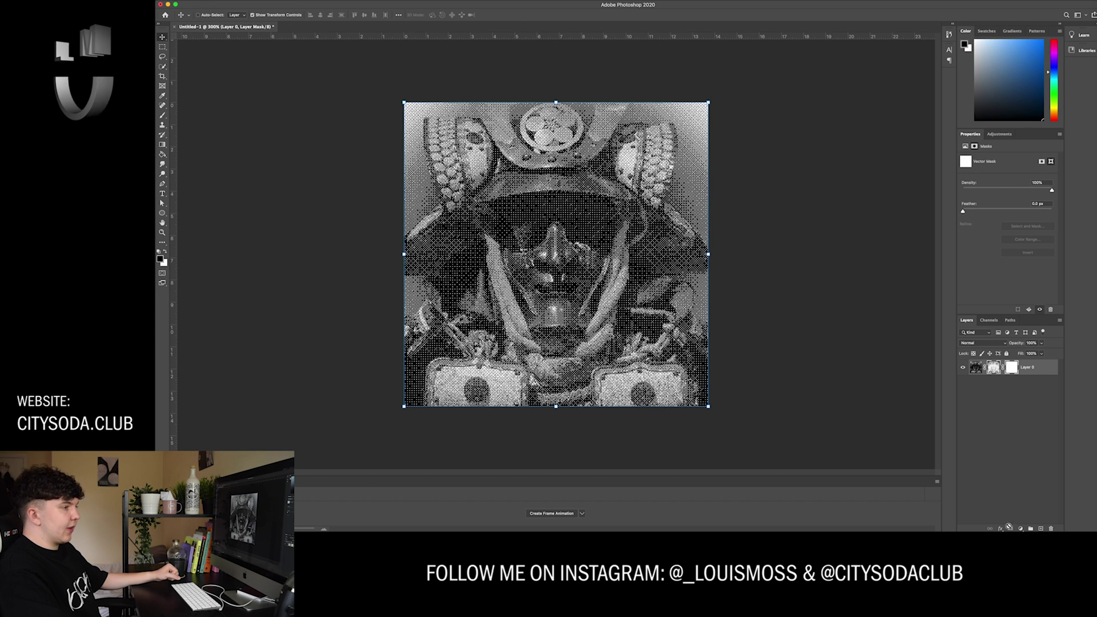
{"action": "key", "text": "ctrl+z"}
{"action": "left_click", "coordinate": [1022, 528]}
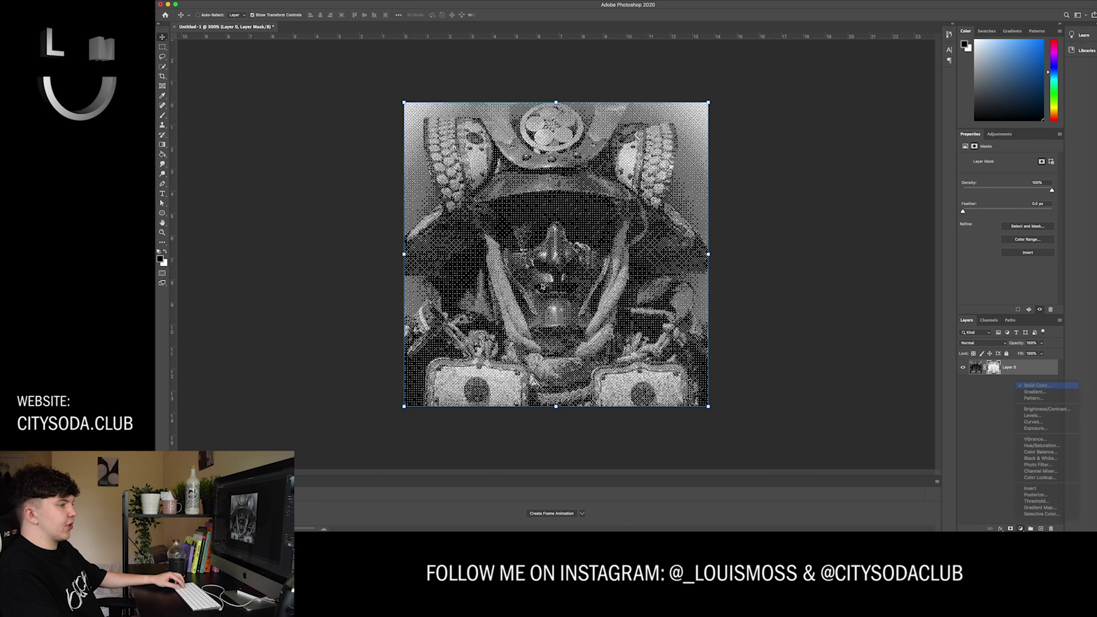
{"action": "left_click", "coordinate": [1034, 384]}
{"action": "left_click", "coordinate": [516, 472]}
{"action": "left_click", "coordinate": [586, 398]}
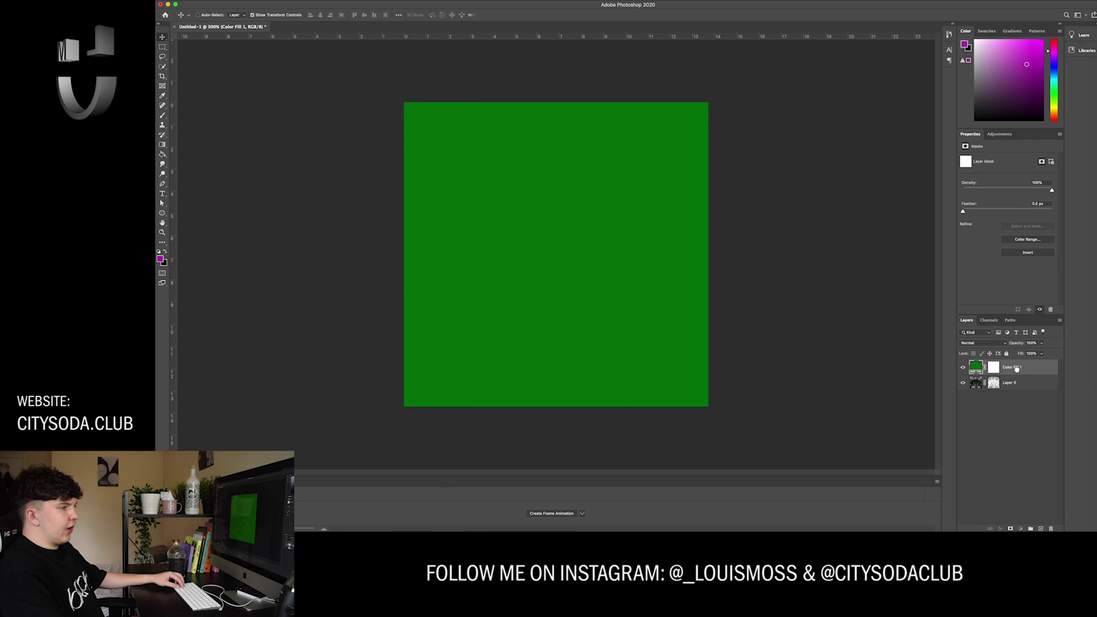
Step: Move Layer 0 above the green fill and compare both layers' visibility
{"action": "left_click_drag", "start_coordinate": [977, 383], "coordinate": [965, 368]}
{"action": "left_click", "coordinate": [963, 367]}
{"action": "left_click", "coordinate": [963, 367]}
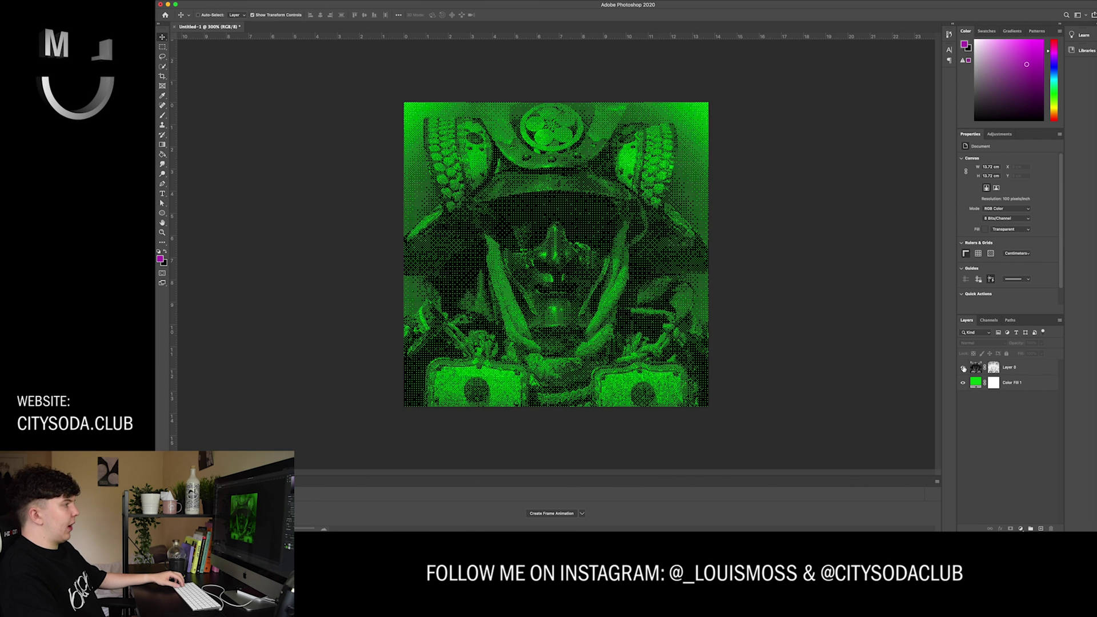
{"action": "left_click", "coordinate": [963, 383]}
{"action": "left_click", "coordinate": [963, 384]}
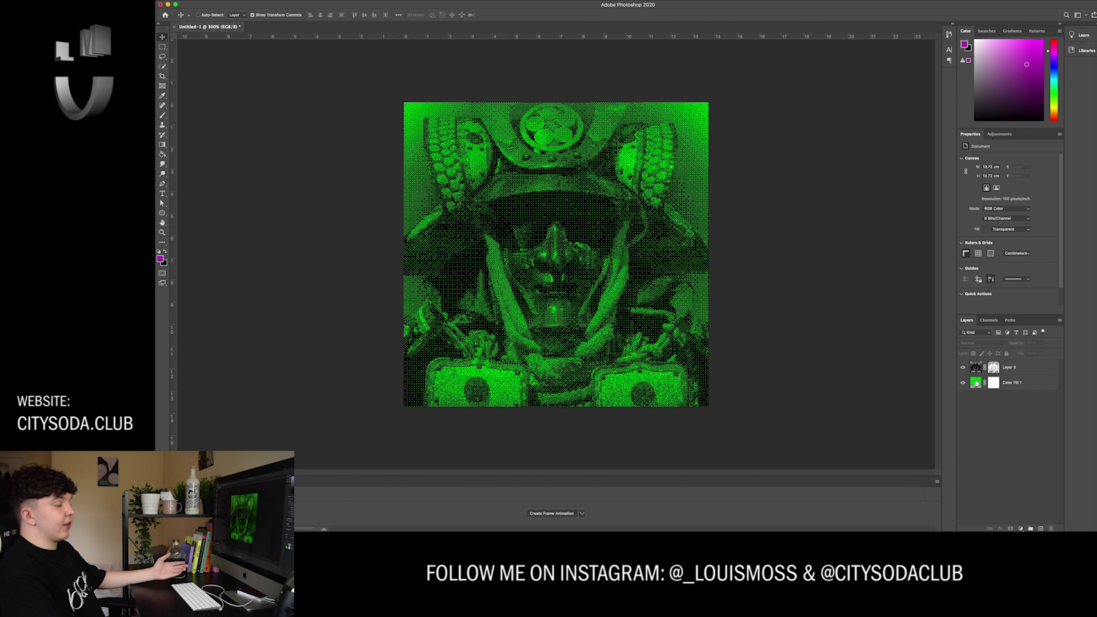
{"action": "left_click", "coordinate": [1011, 367]}
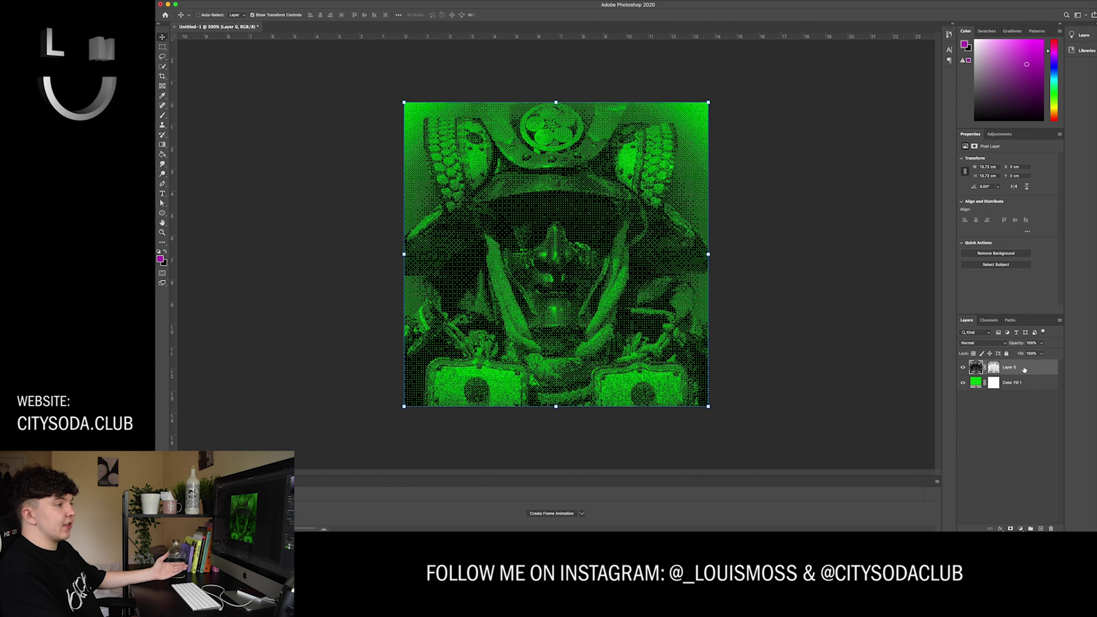
{"action": "right_click", "coordinate": [1023, 367]}
Step: Give Layer 0 a dark green Color Overlay layer style
{"action": "left_click", "coordinate": [949, 212]}
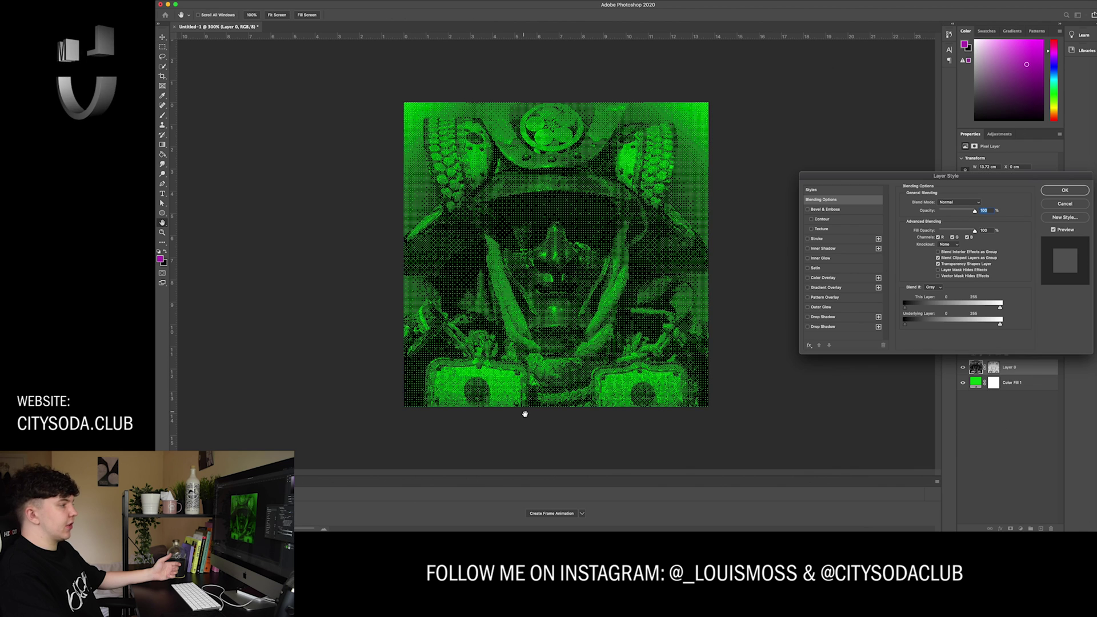
{"action": "left_click", "coordinate": [808, 279]}
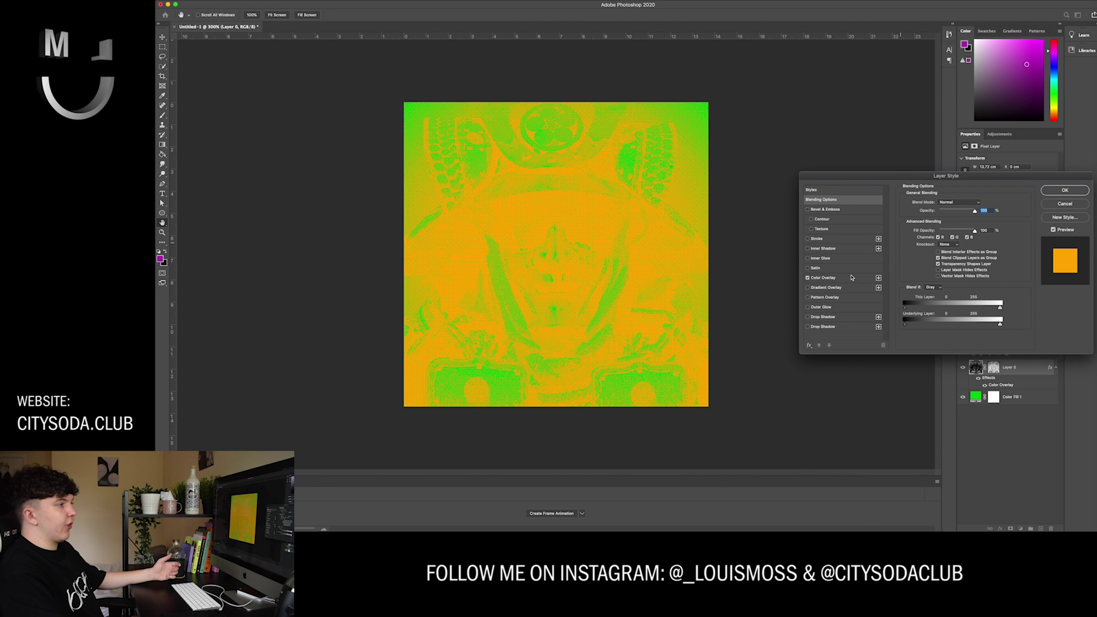
{"action": "left_click", "coordinate": [850, 278]}
{"action": "left_click", "coordinate": [979, 204]}
{"action": "left_click", "coordinate": [483, 452]}
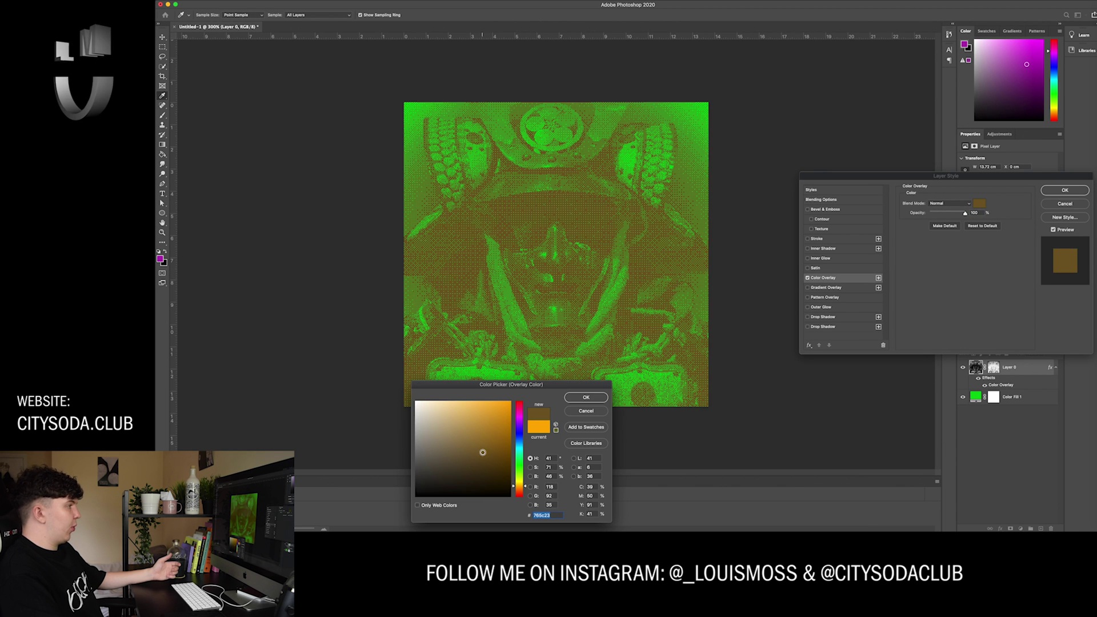
{"action": "left_click", "coordinate": [520, 454]}
{"action": "left_click", "coordinate": [457, 465]}
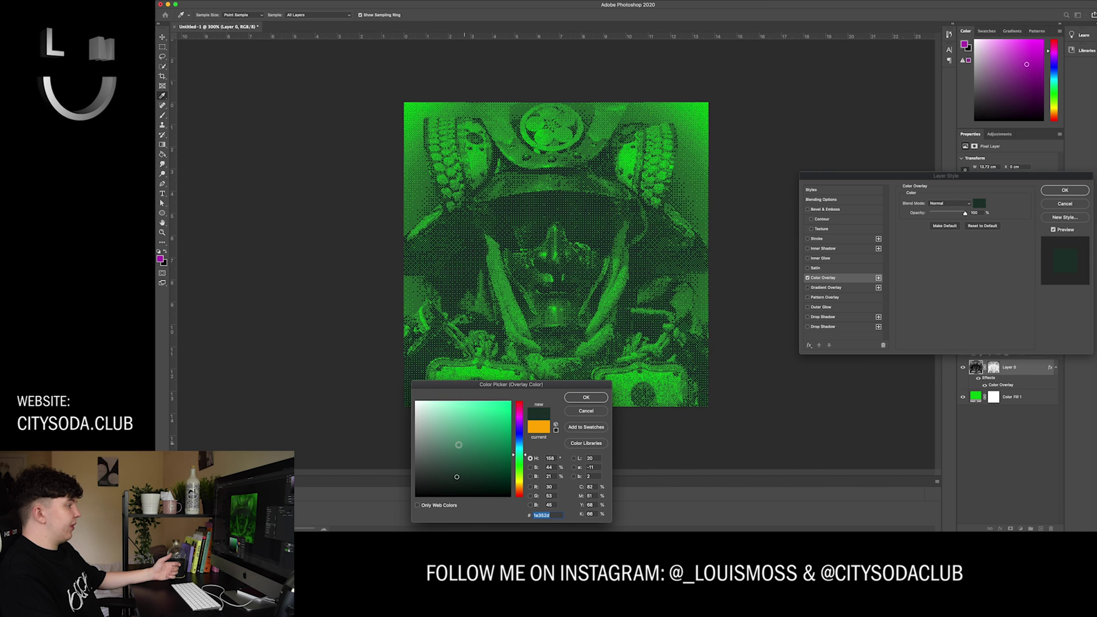
{"action": "left_click", "coordinate": [454, 468]}
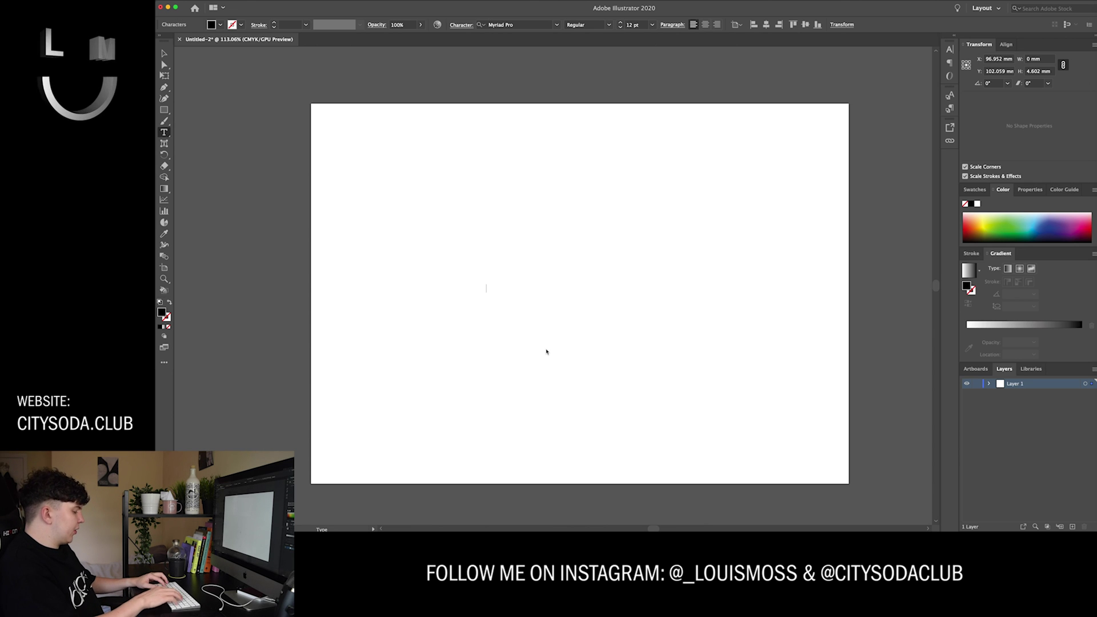
Step: Type the CITY SODA text and set it all in Druk Super Italic
{"action": "type", "text": "CITY SODA CLUB"}
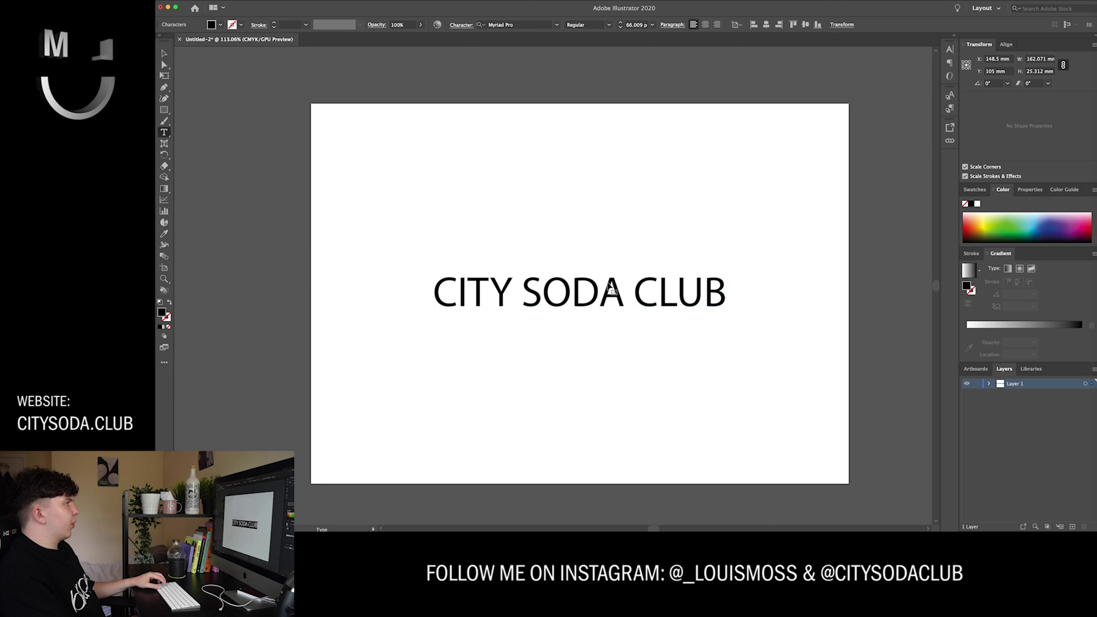
{"action": "key", "text": "ctrl+a"}
{"action": "left_click", "coordinate": [521, 24]}
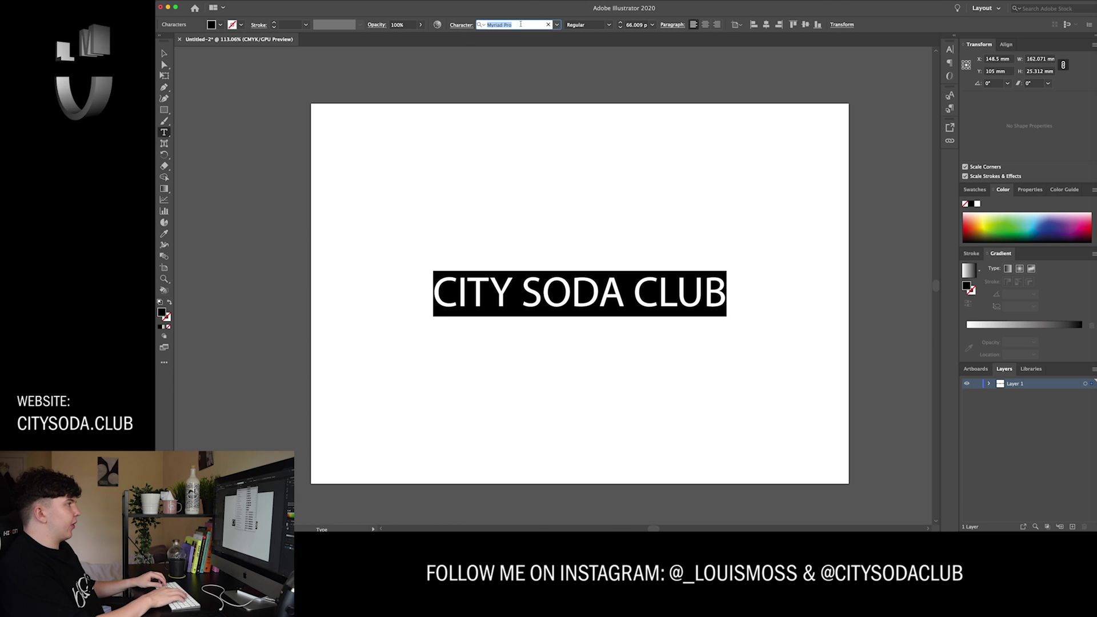
{"action": "type", "text": "druk"}
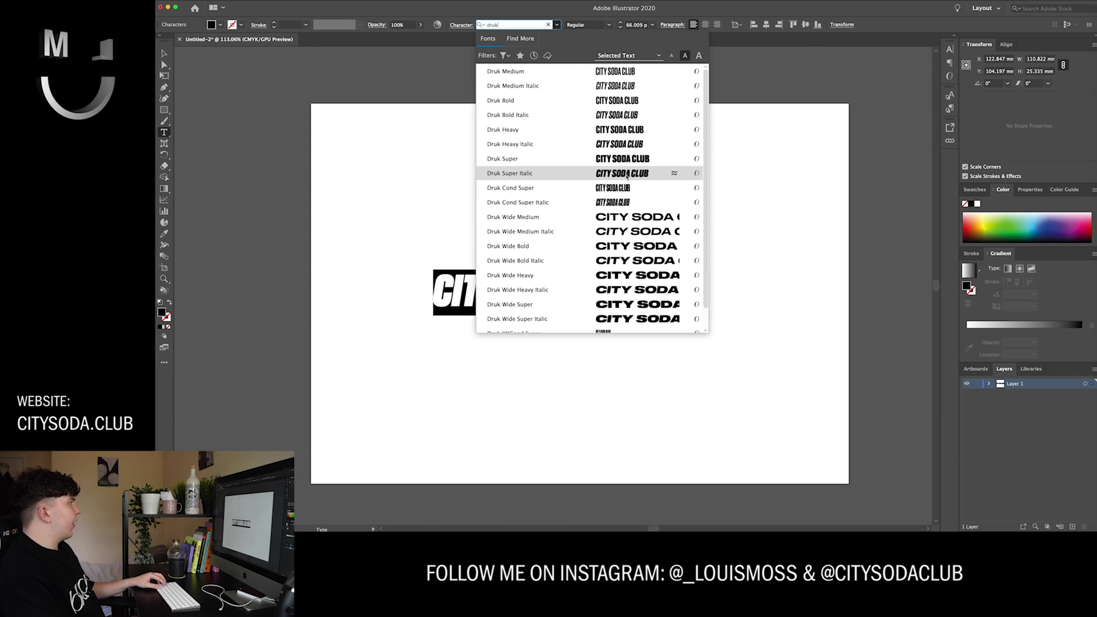
{"action": "left_click", "coordinate": [623, 180]}
{"action": "key", "text": "Escape"}
{"action": "key", "text": "super+0"}
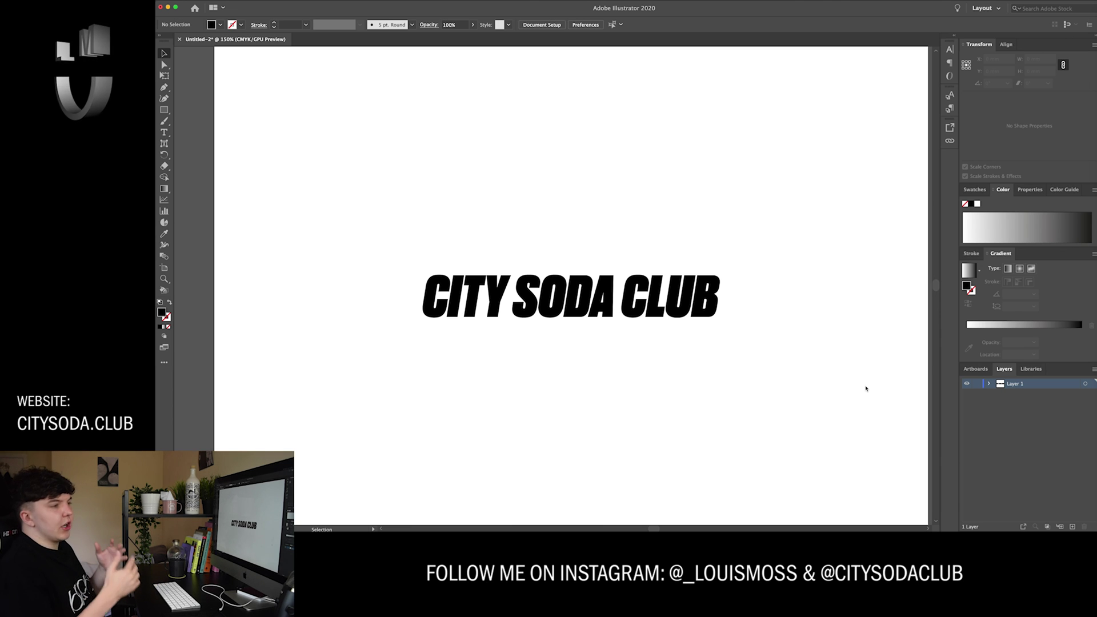
Step: Give the lettering group a gradient fill, setting the angle to 90° then 180°
{"action": "left_click", "coordinate": [587, 294]}
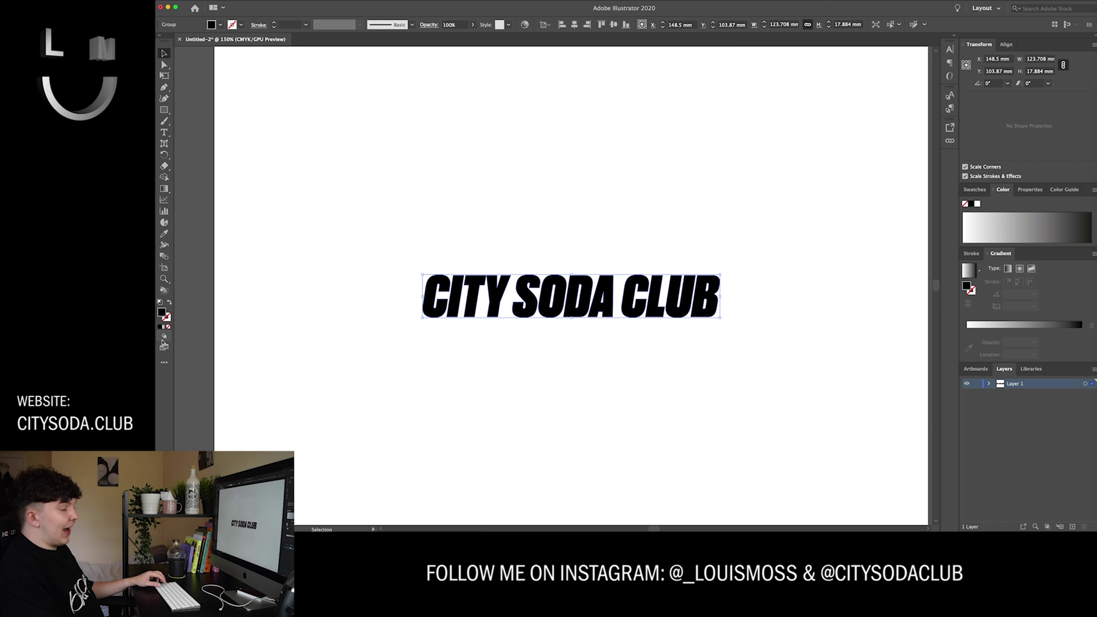
{"action": "right_click", "coordinate": [587, 293]}
{"action": "left_click", "coordinate": [413, 348]}
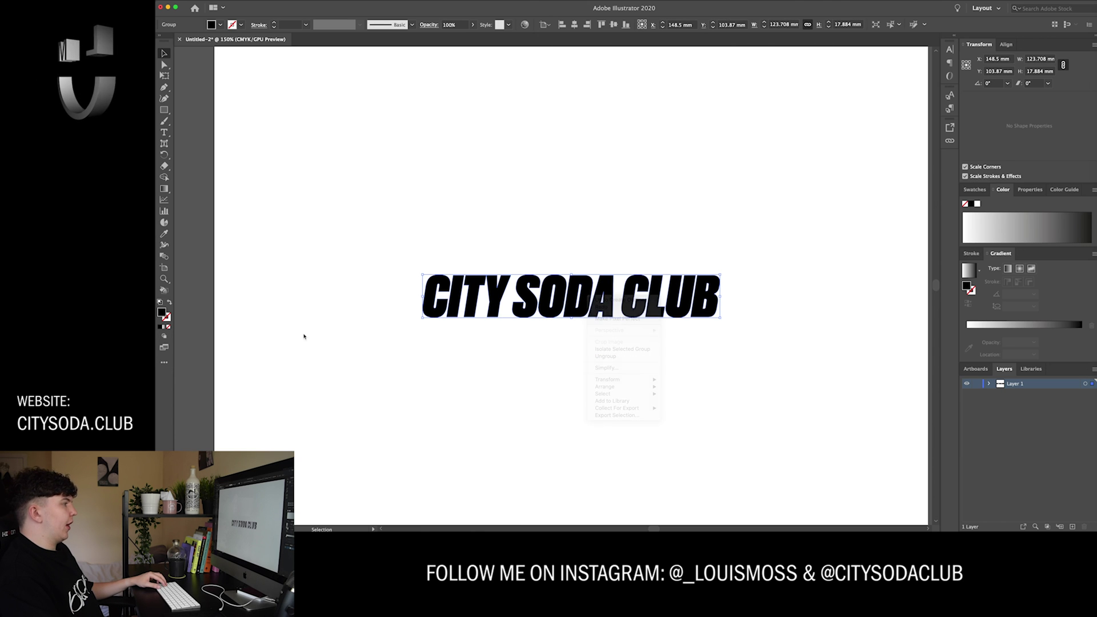
{"action": "left_click", "coordinate": [165, 327]}
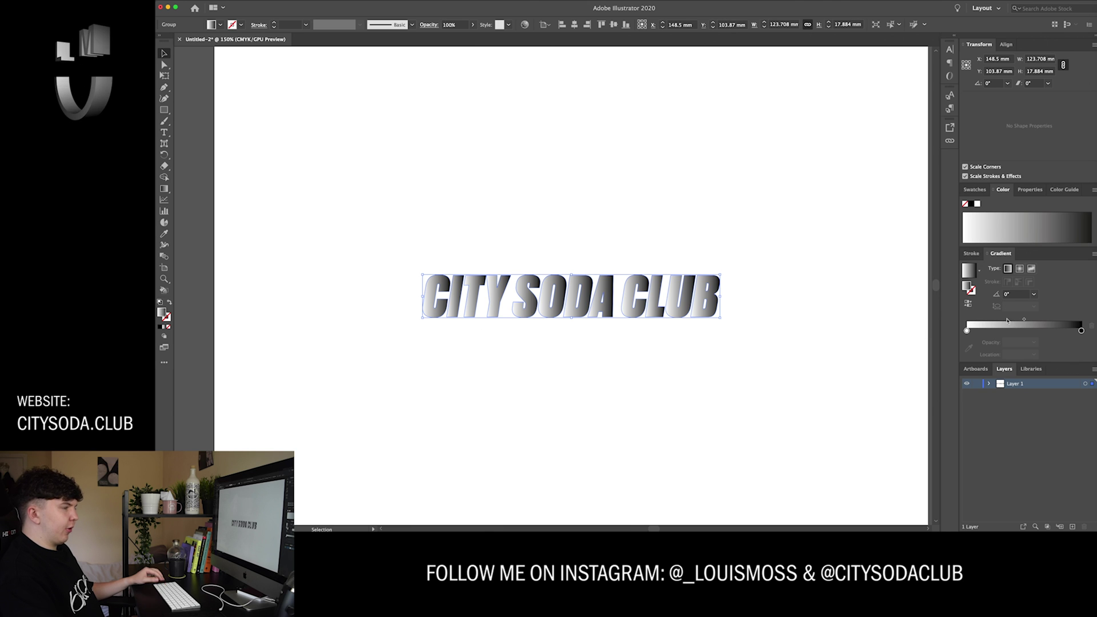
{"action": "left_click", "coordinate": [1015, 296]}
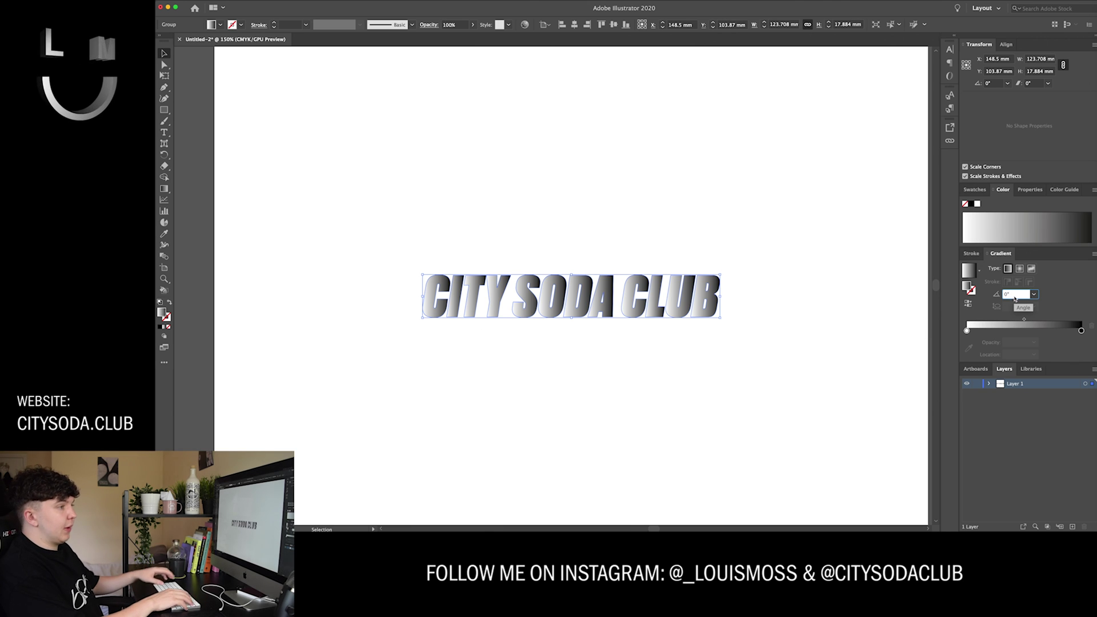
{"action": "key", "text": "BackSpace"}
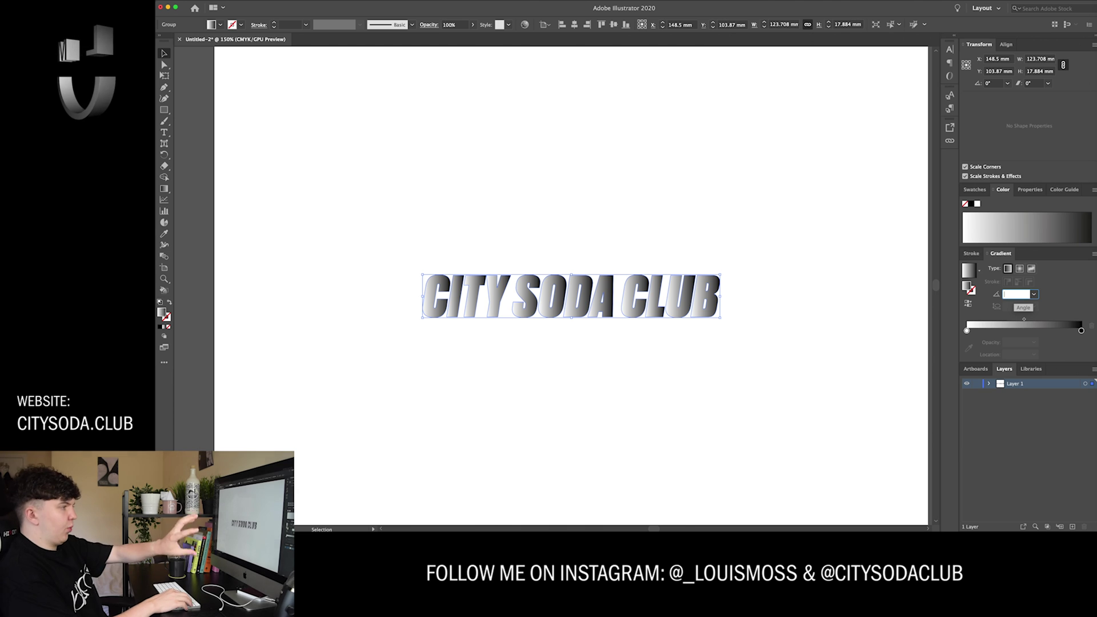
{"action": "type", "text": "9"}
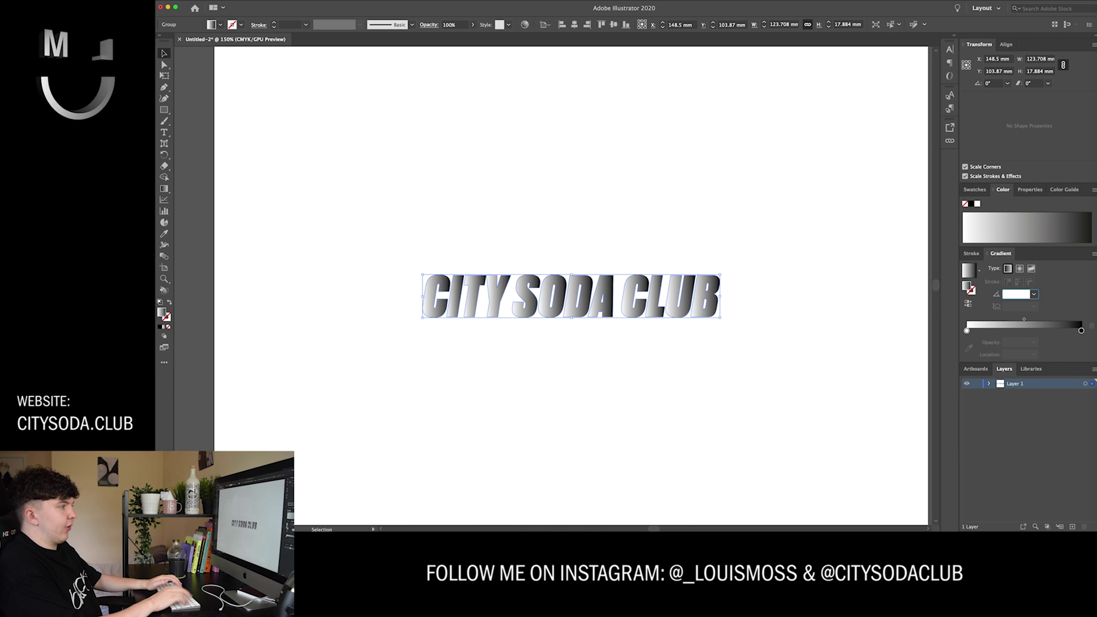
{"action": "type", "text": "0"}
{"action": "key", "text": "Return"}
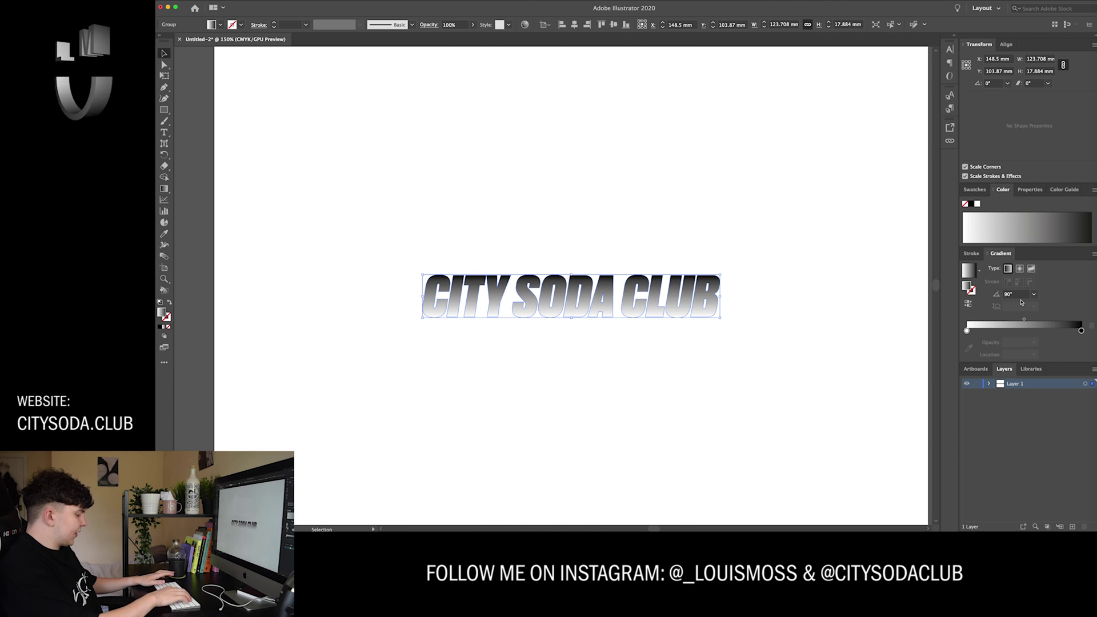
{"action": "type", "text": "1"}
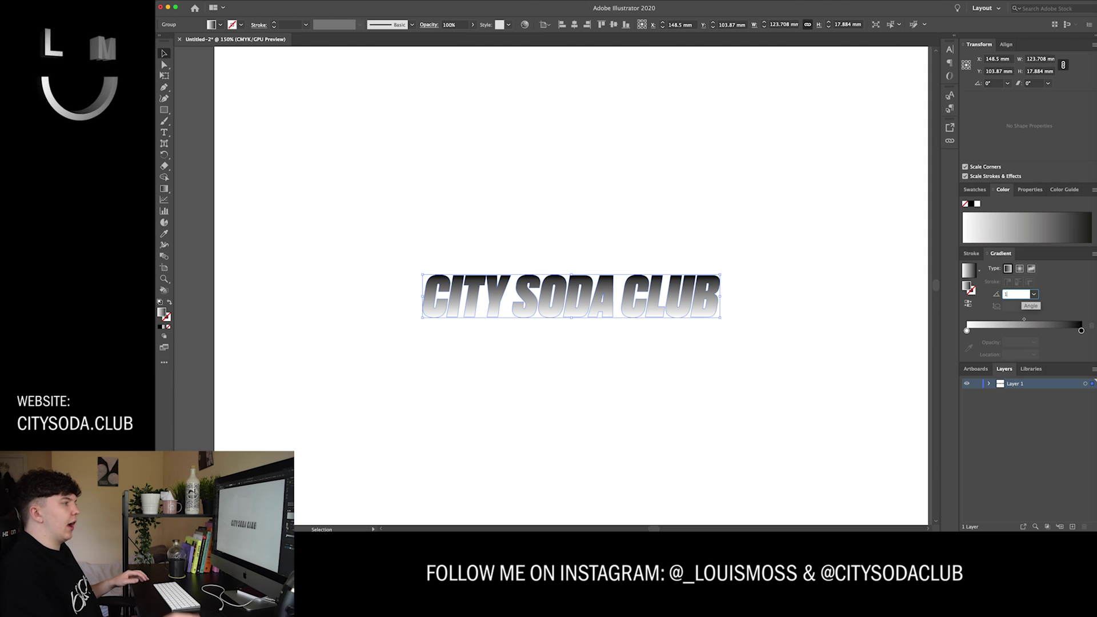
{"action": "type", "text": "80"}
{"action": "key", "text": "Return"}
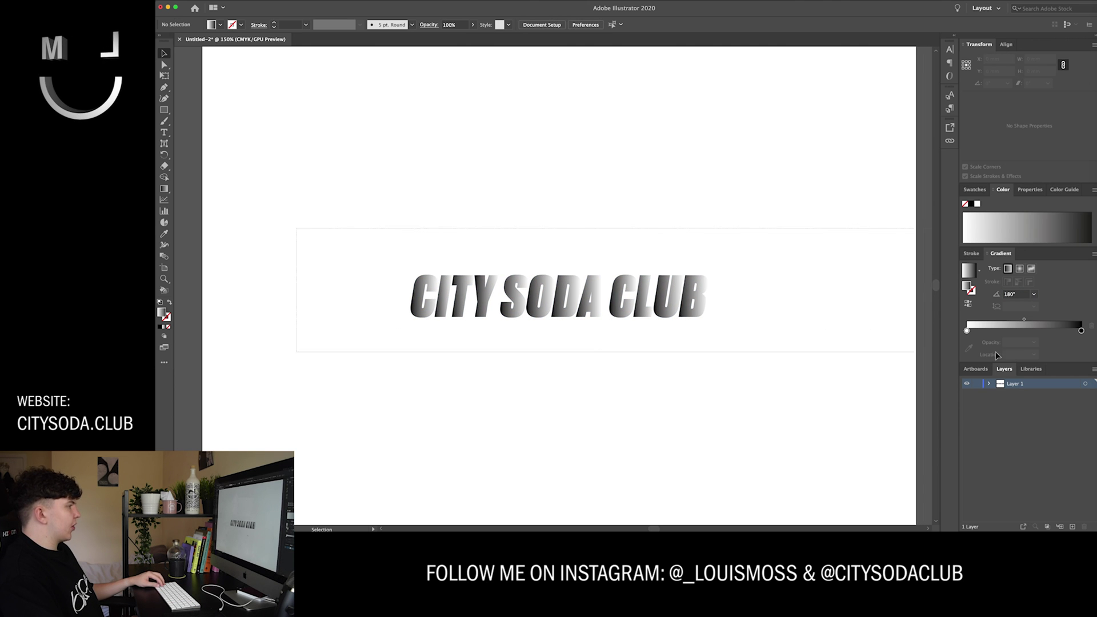
{"action": "left_click", "coordinate": [657, 309]}
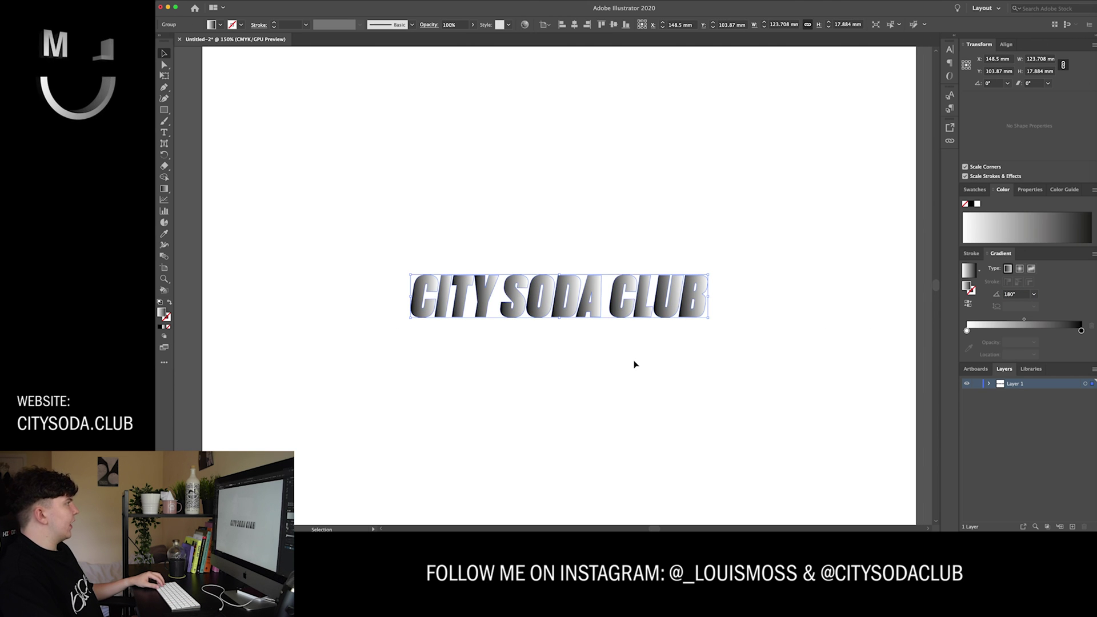
Step: Create a 3 mm offset path around the CITY SODA CLUB lettering
{"action": "left_click", "coordinate": [252, 0]}
{"action": "mouse_move", "coordinate": [278, 165]}
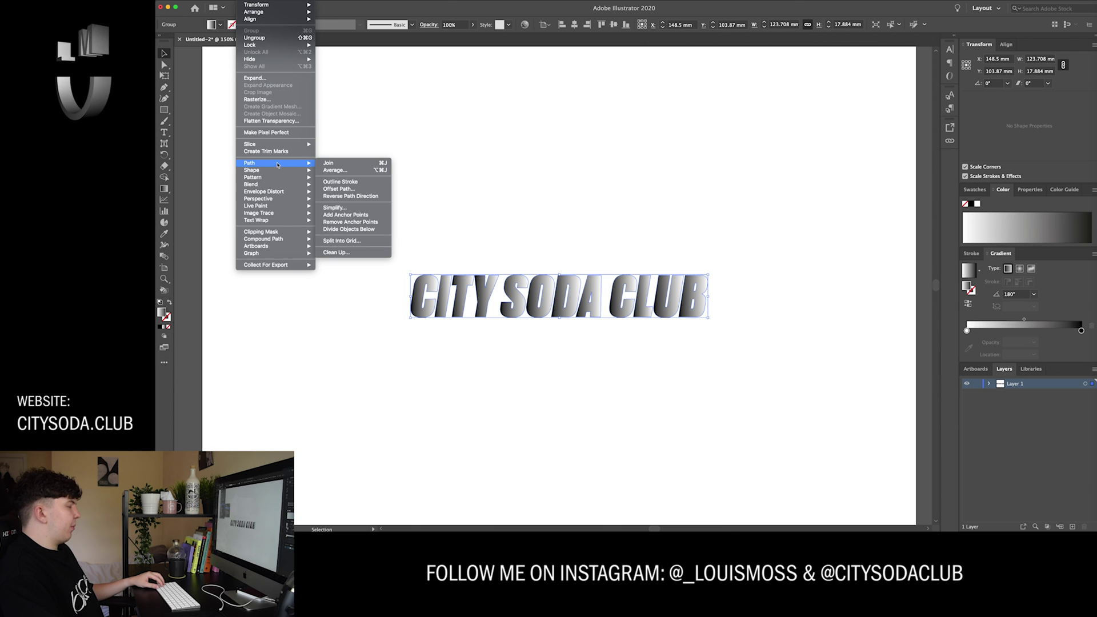
{"action": "left_click", "coordinate": [339, 189]}
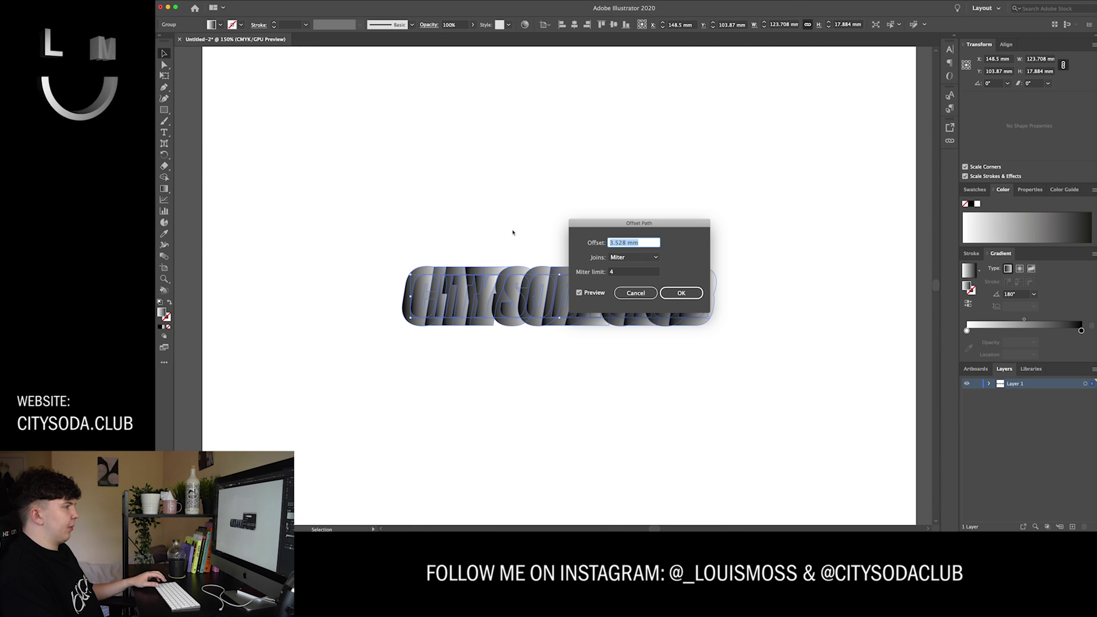
{"action": "type", "text": "3"}
{"action": "key", "text": "Return"}
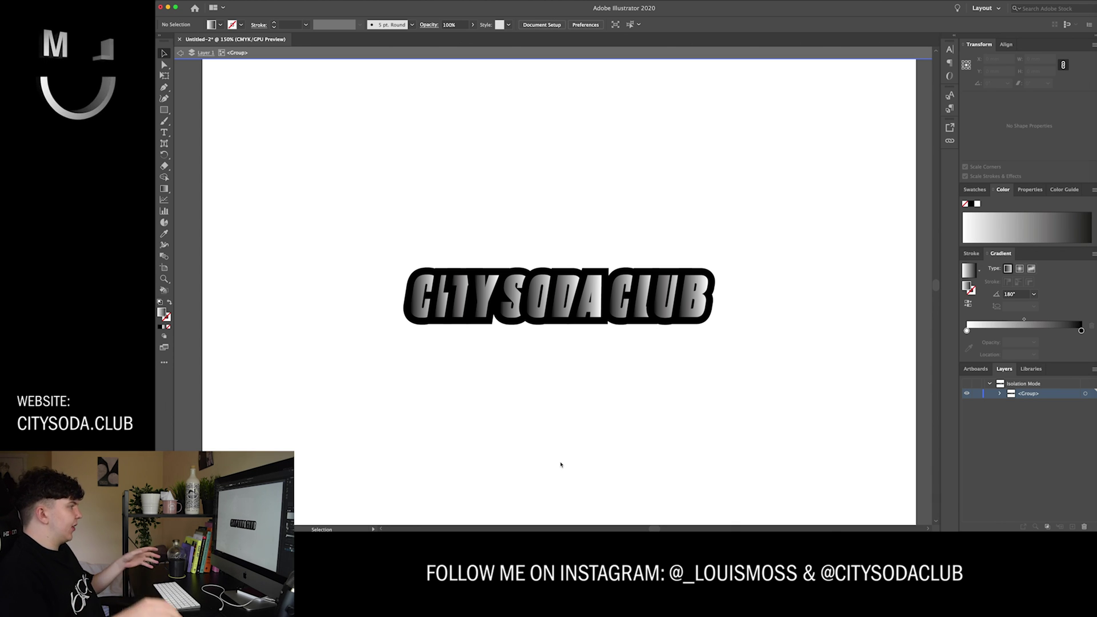
Step: Re-enter the CITY SODA CLUB lettering group in isolation mode and select the letter A
{"action": "double_click", "coordinate": [607, 377]}
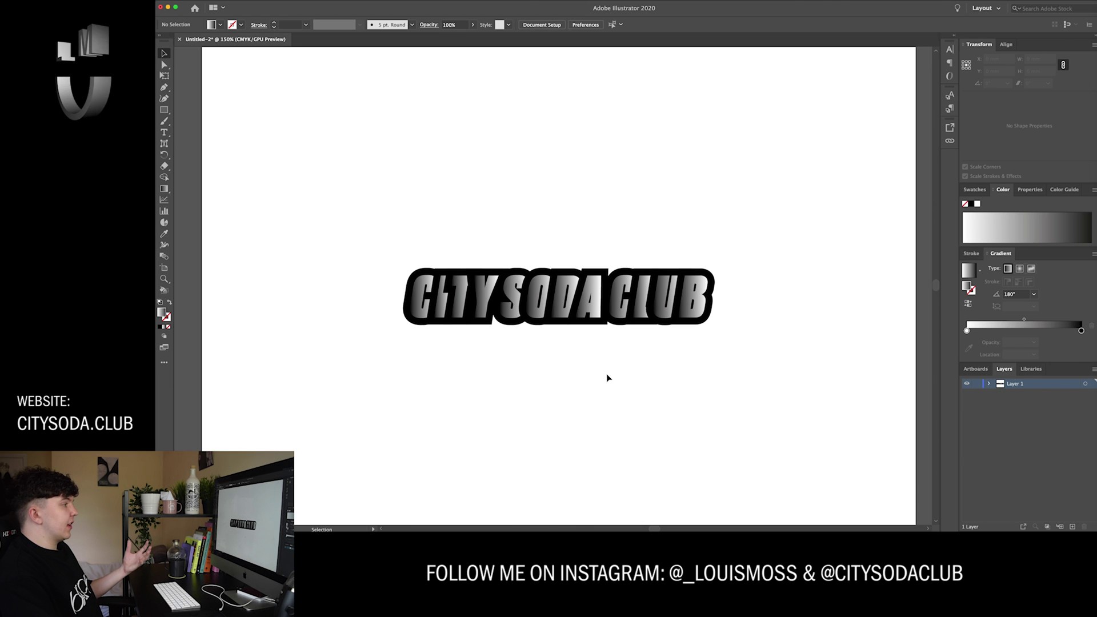
{"action": "double_click", "coordinate": [598, 311]}
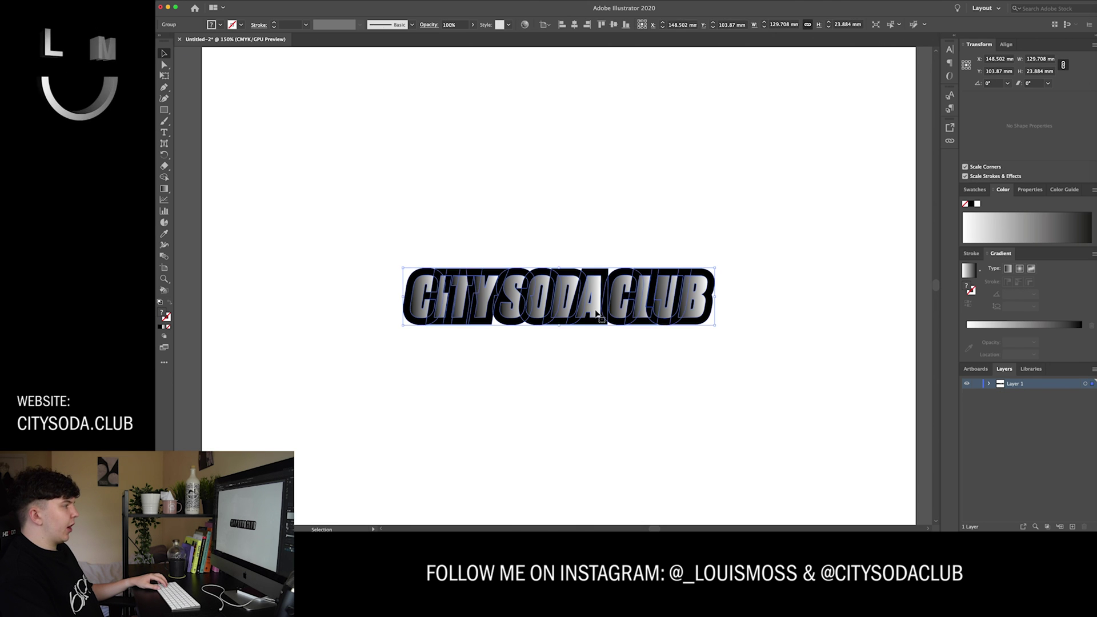
{"action": "left_click", "coordinate": [600, 328]}
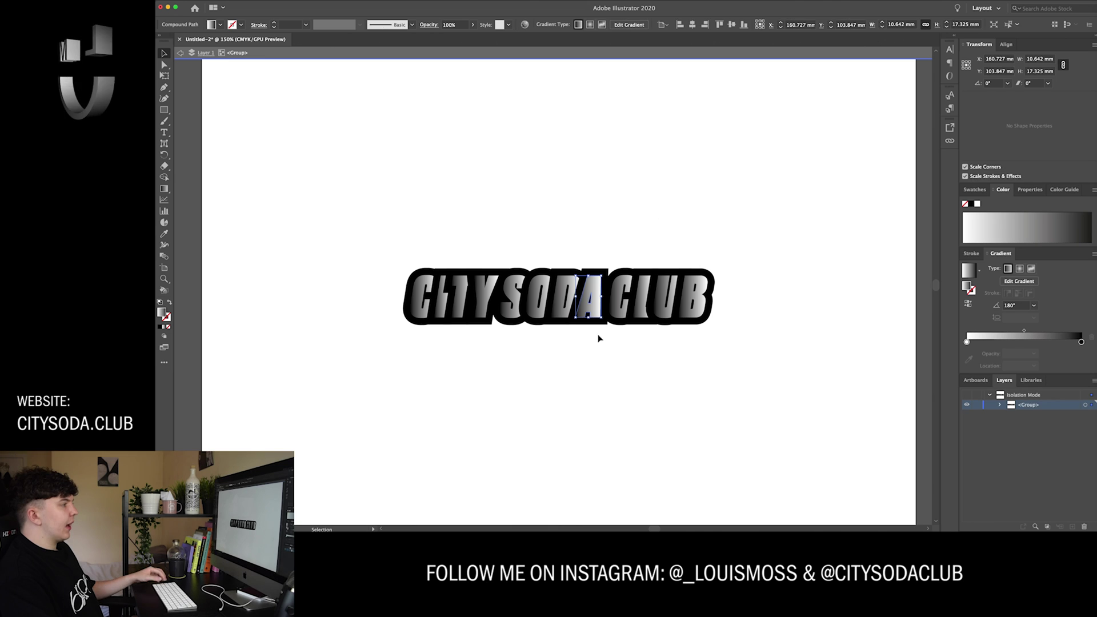
{"action": "left_click", "coordinate": [590, 343]}
{"action": "left_click", "coordinate": [595, 311]}
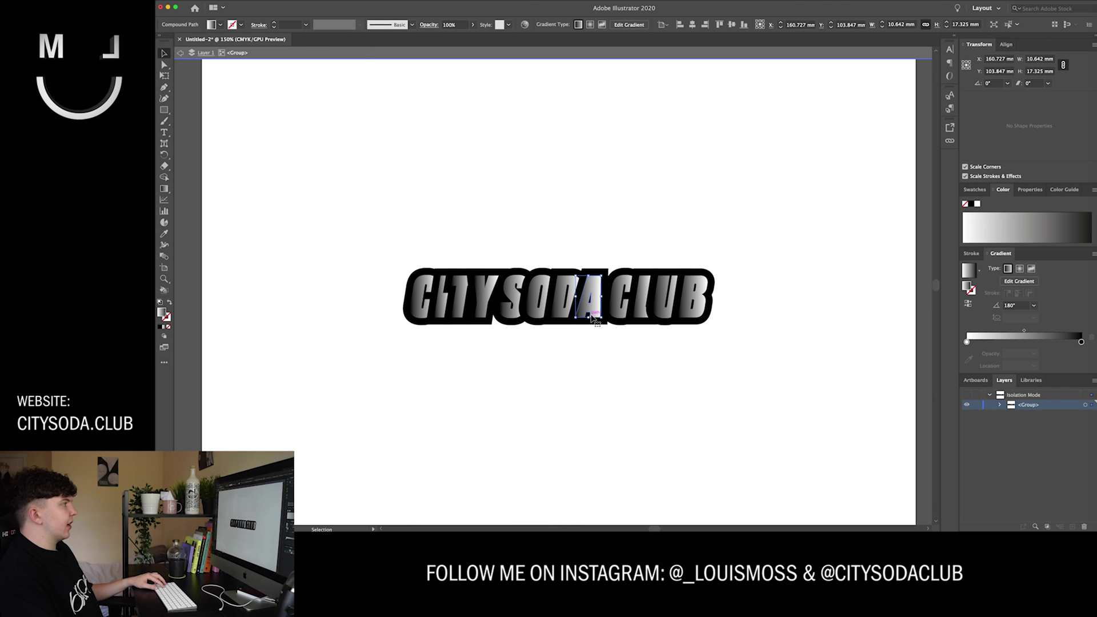
Step: Select all letters sharing A's fill colour with Select > Same > Fill Color, then exit isolation mode
{"action": "left_click", "coordinate": [292, 2]}
{"action": "mouse_move", "coordinate": [308, 65]}
{"action": "left_click", "coordinate": [388, 92]}
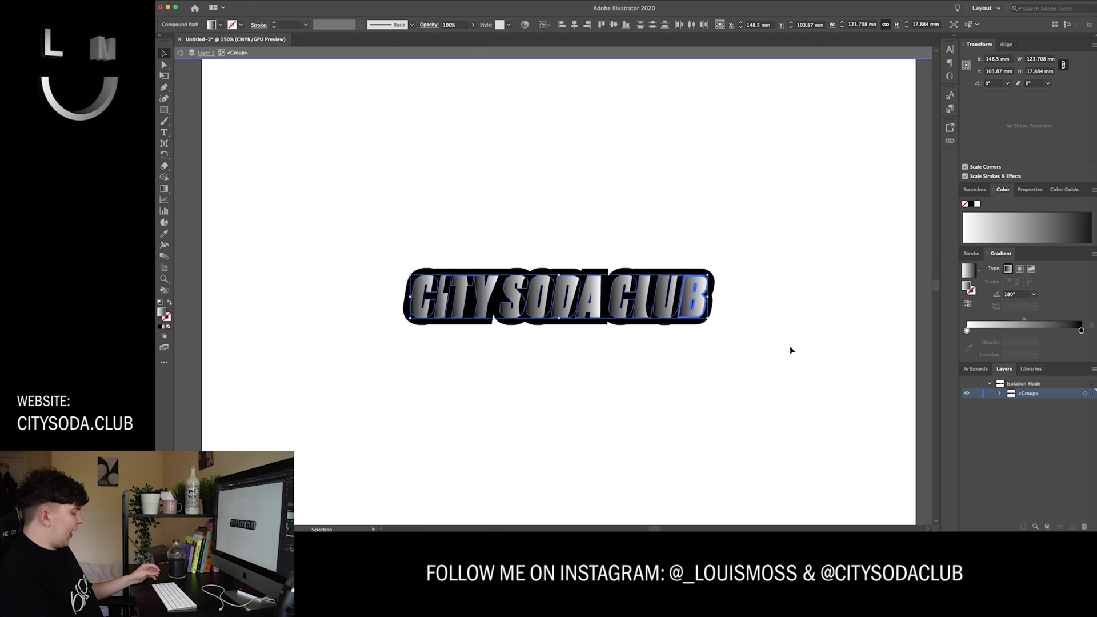
{"action": "key", "text": "super"}
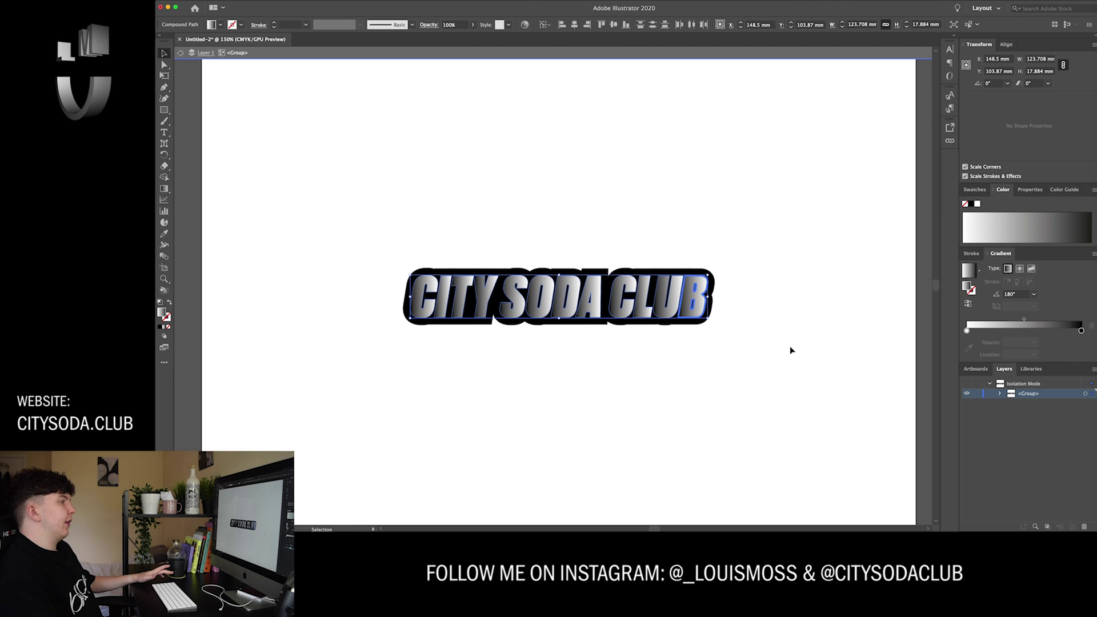
{"action": "double_click", "coordinate": [791, 347]}
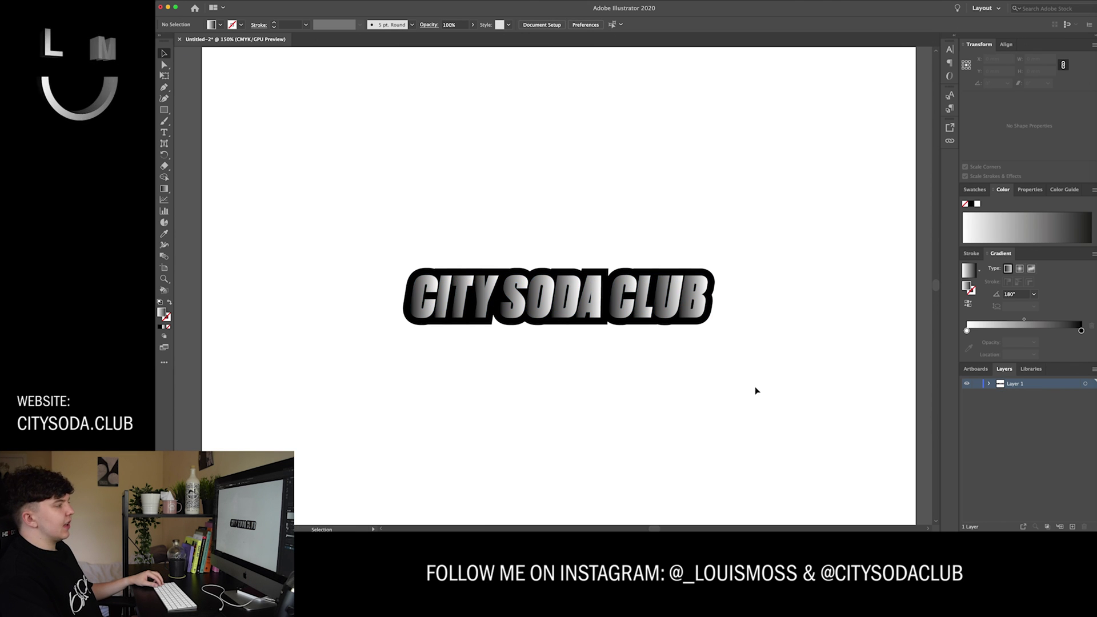